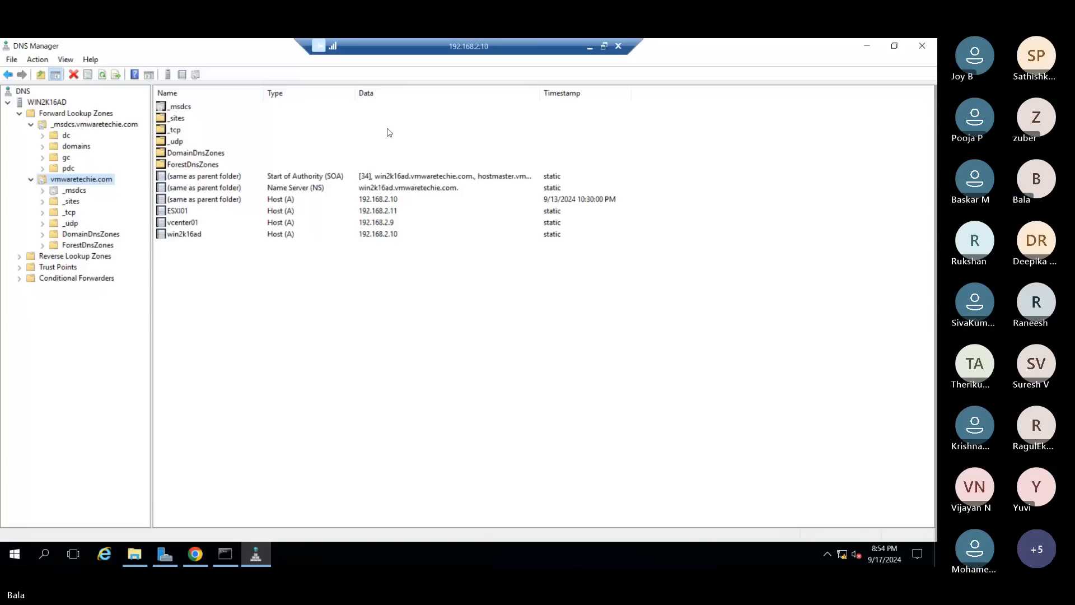
# Check the vCenter Server Management summary on the local machine and return to the vSphere Client in the remote desktop session
pyautogui.click(591, 45)
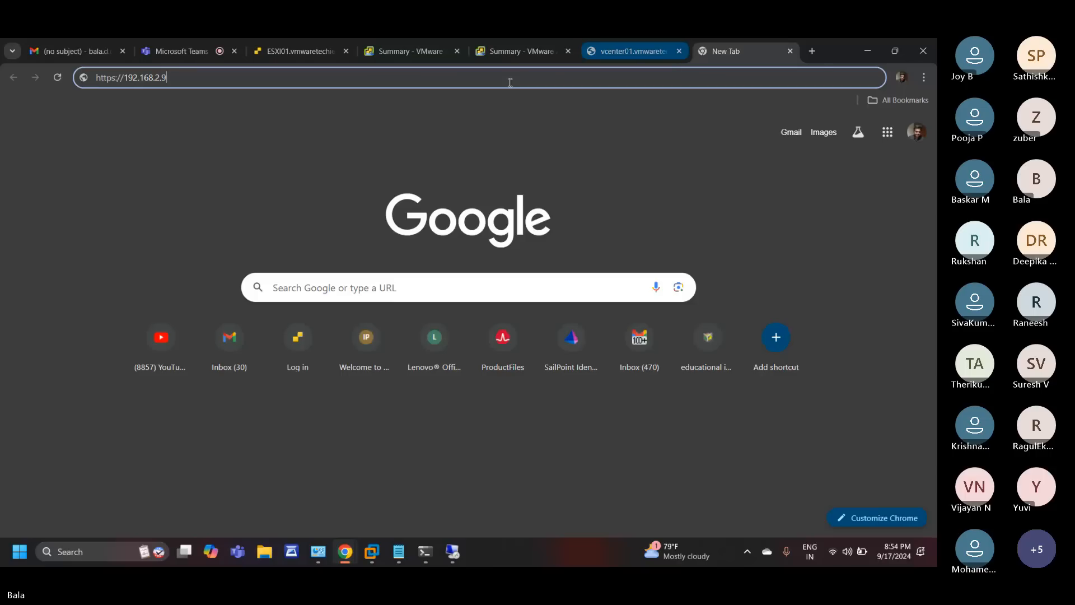
pyautogui.click(557, 45)
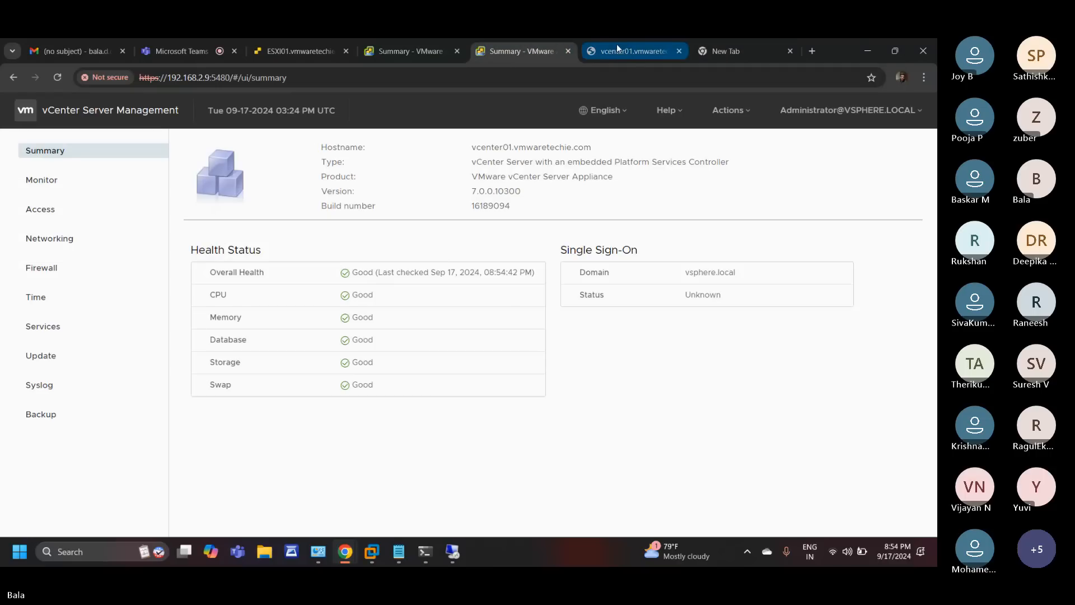
pyautogui.click(453, 552)
pyautogui.click(247, 555)
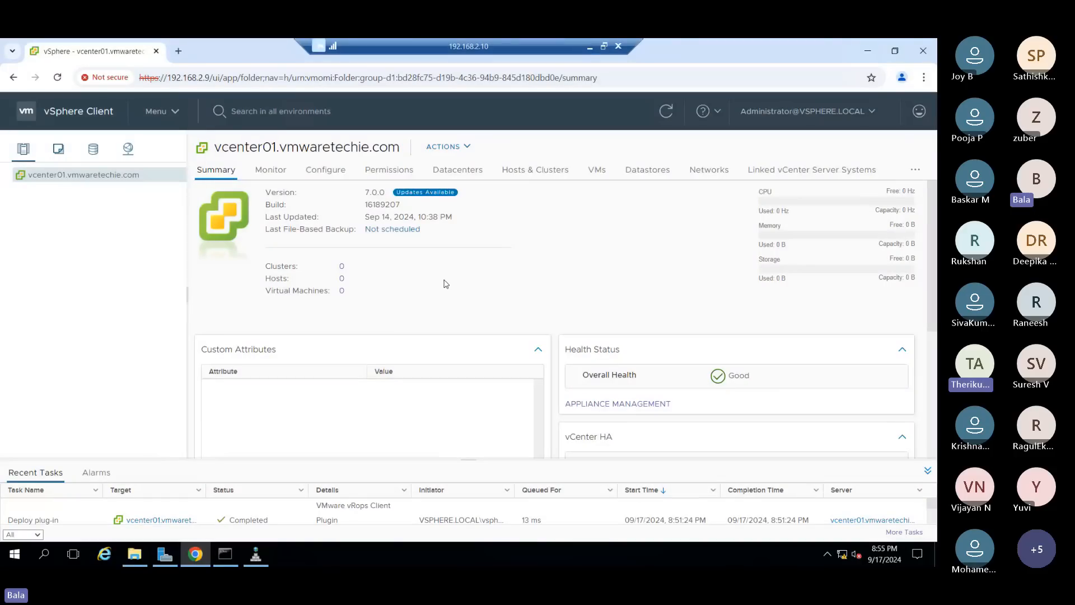
# Open a new browser tab and enter the partial address 192.168.2. in it
pyautogui.click(178, 51)
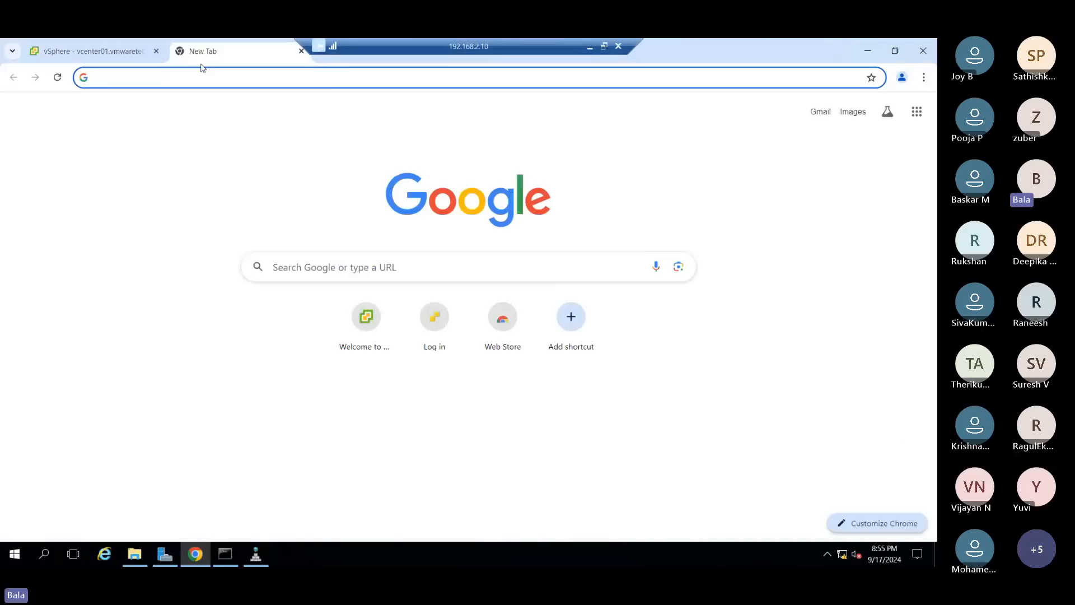
pyautogui.write('192.168')
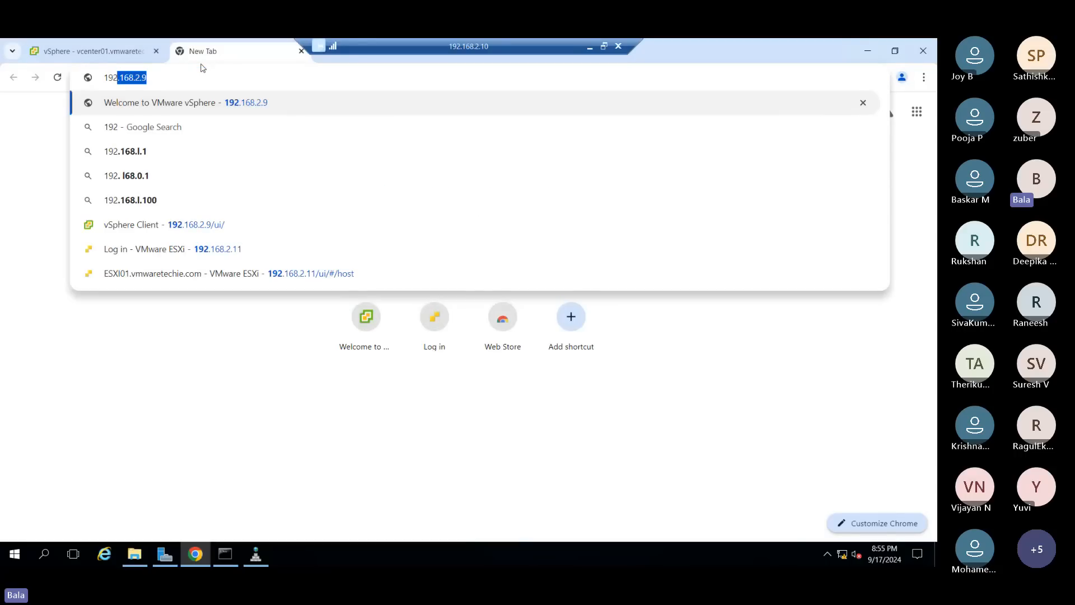
pyautogui.write('.2.1')
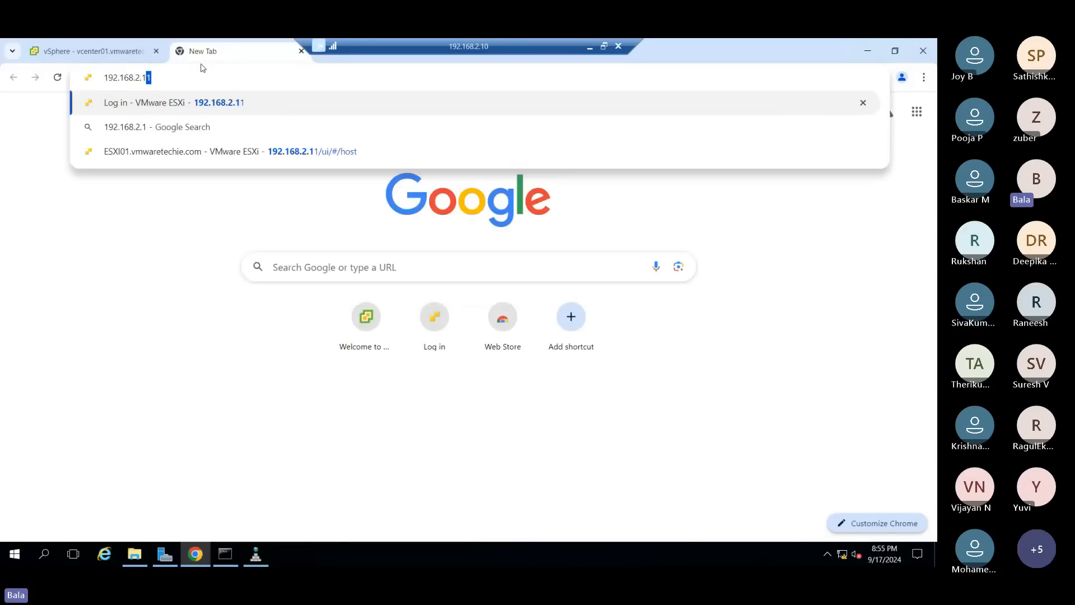
pyautogui.write('0')
pyautogui.press('BackSpace')
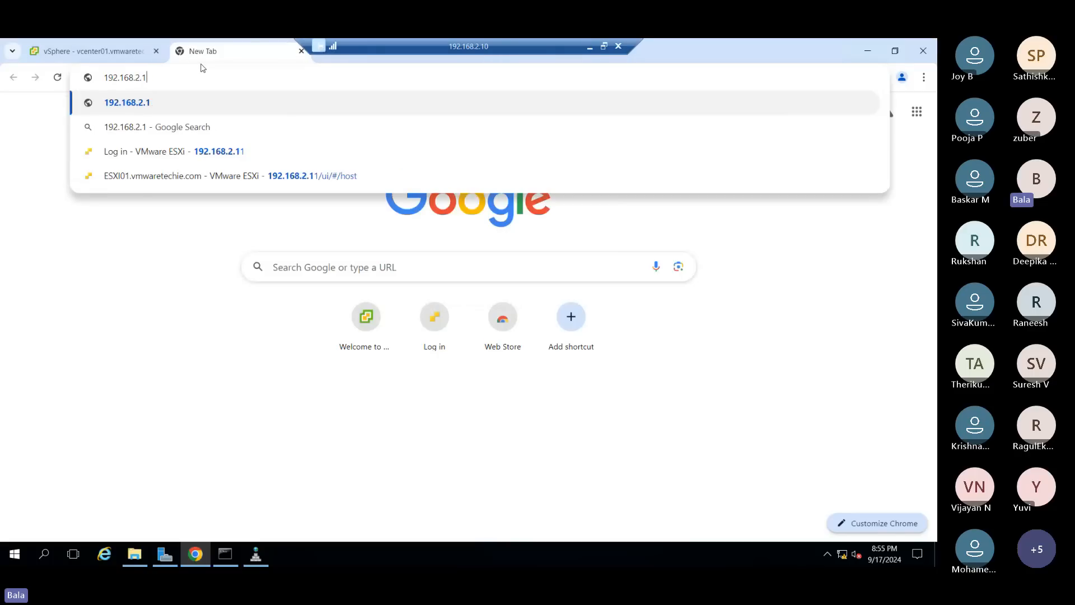
pyautogui.press('BackSpace')
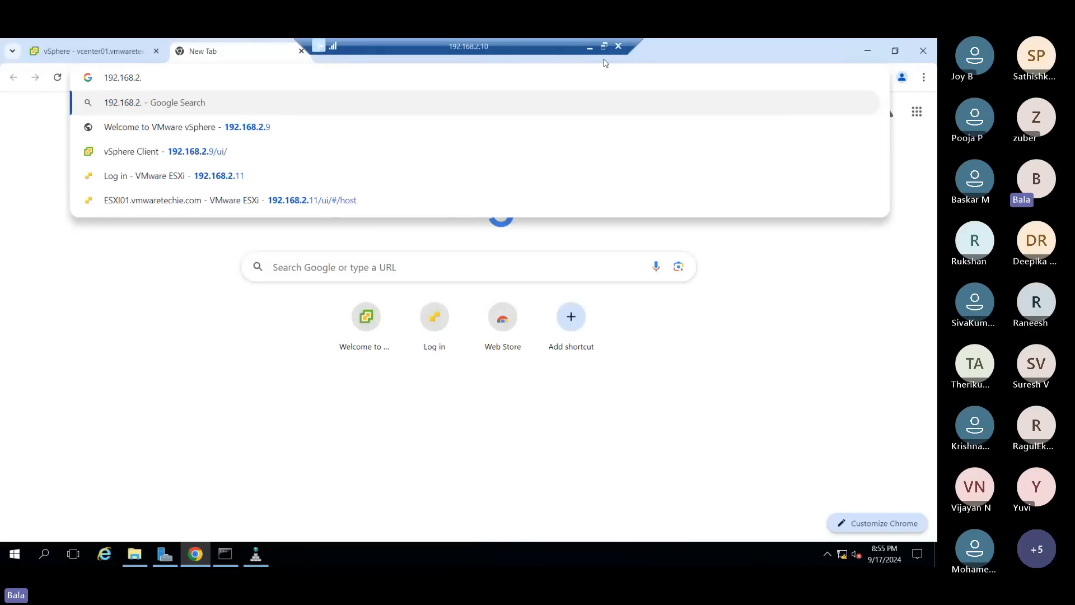
# Look up the ESXi01 host's management address on its console in VMware Workstation
pyautogui.click(589, 48)
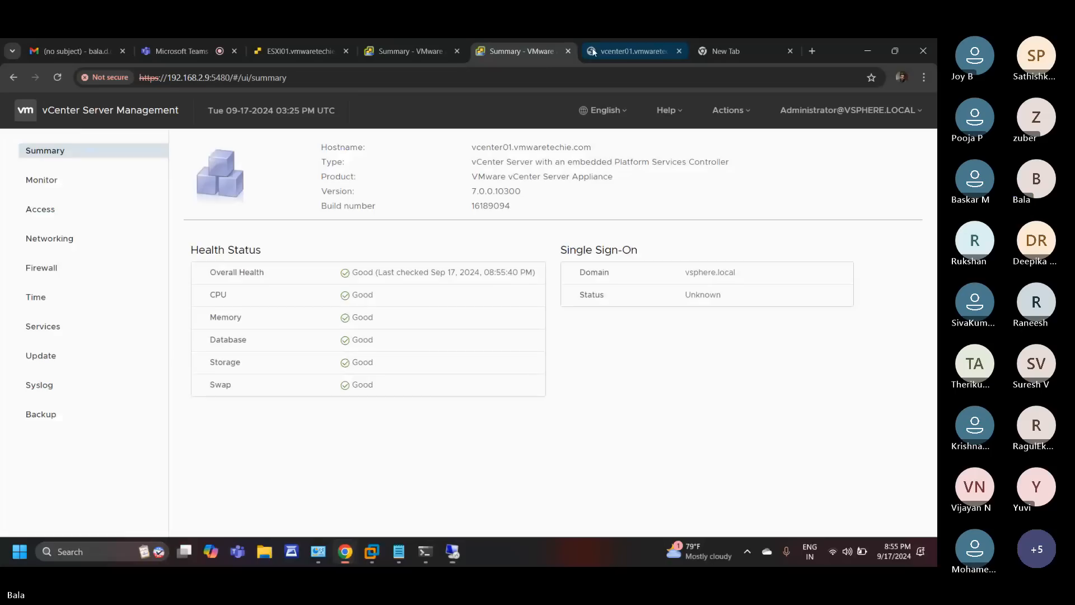
pyautogui.click(324, 45)
pyautogui.moveTo(378, 563)
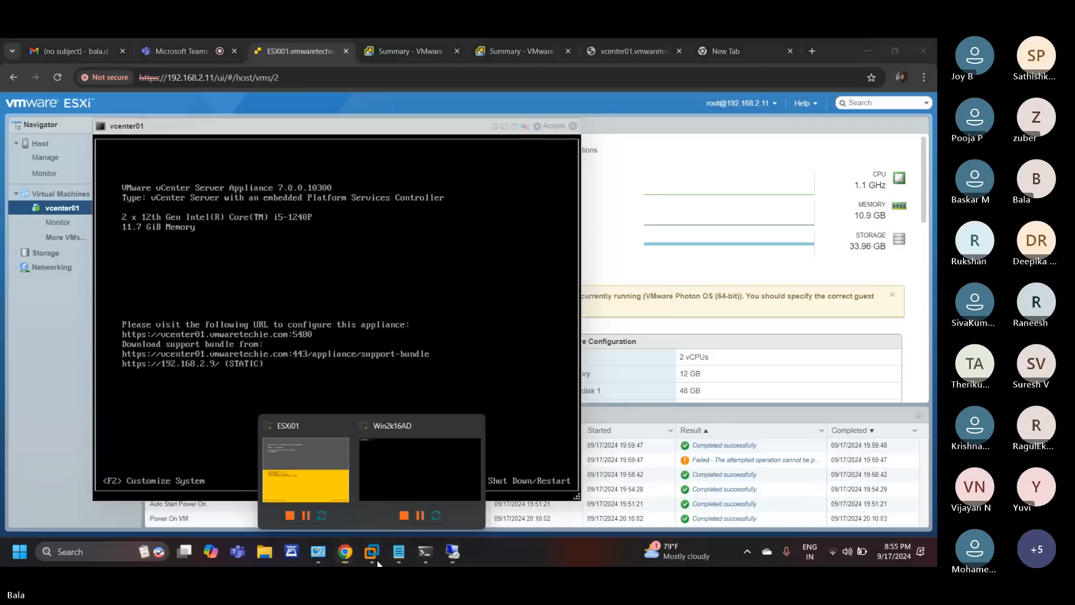
pyautogui.click(303, 482)
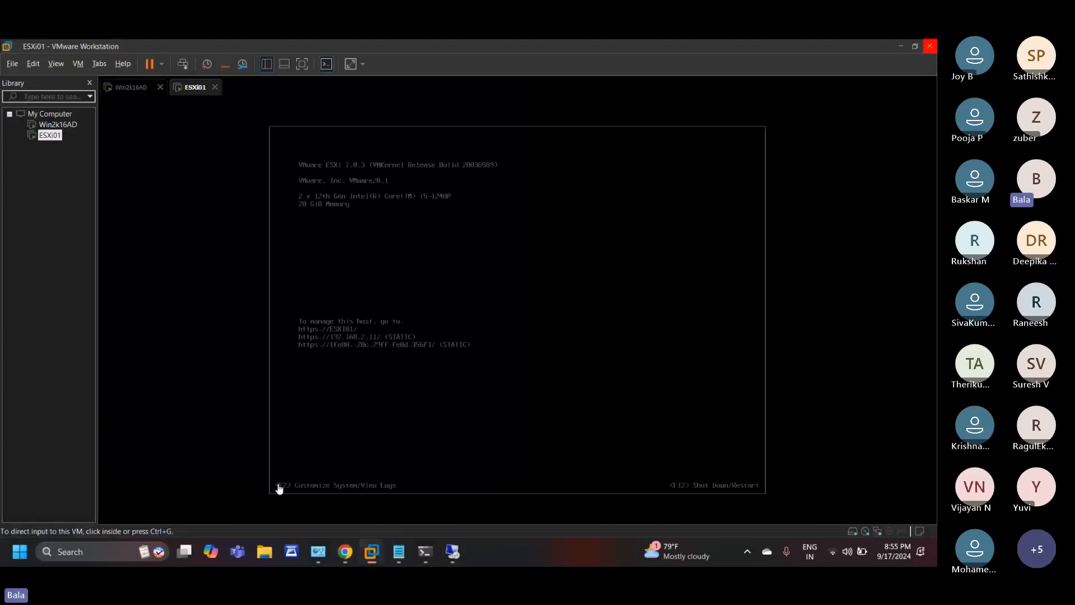
pyautogui.moveTo(450, 551)
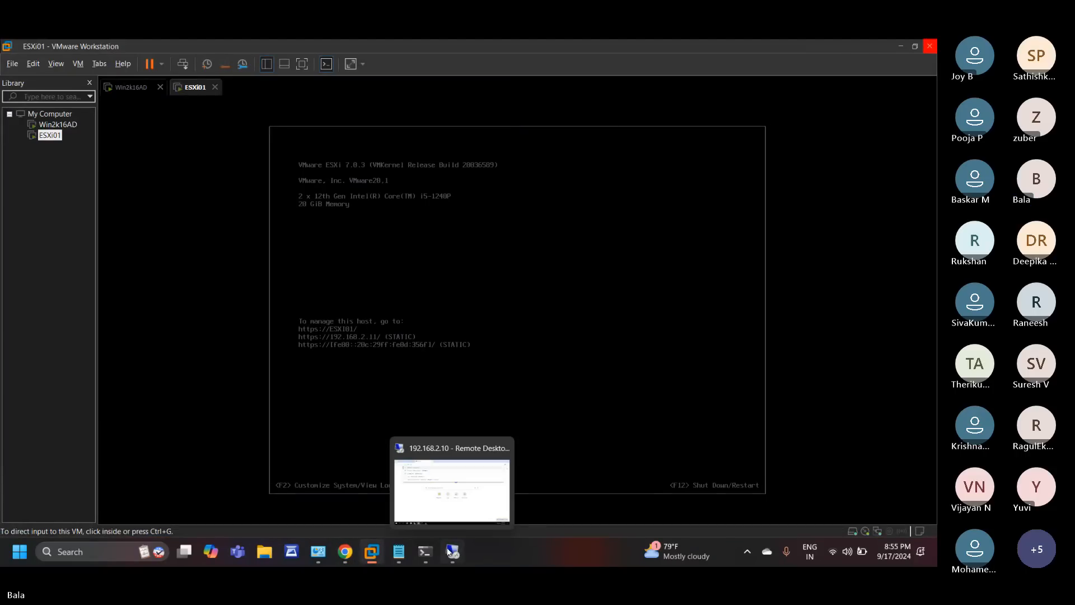
pyautogui.click(450, 551)
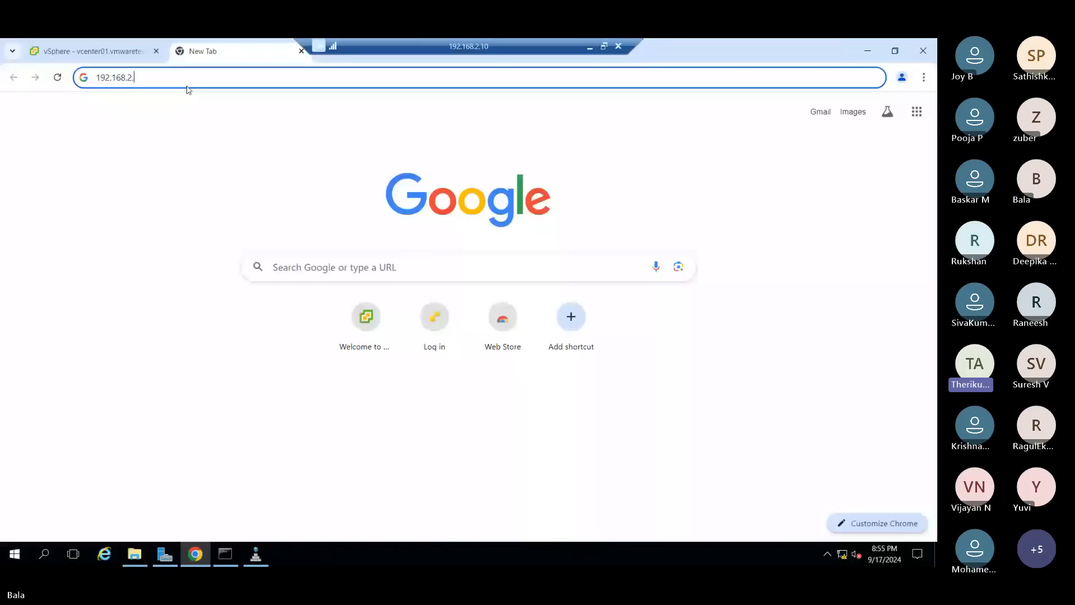
pyautogui.write('11')
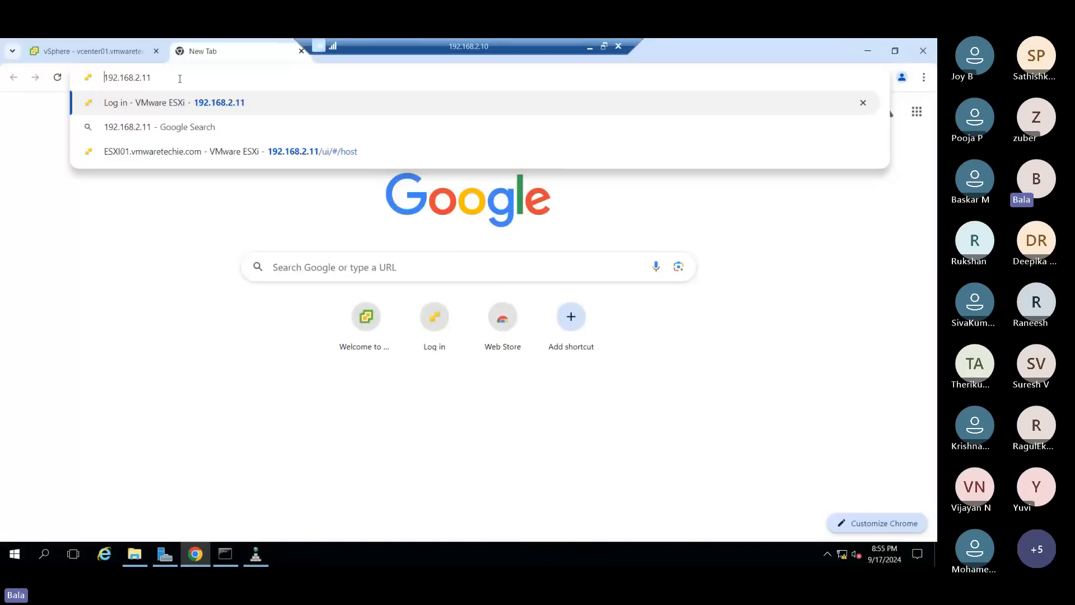
pyautogui.write('http:/')
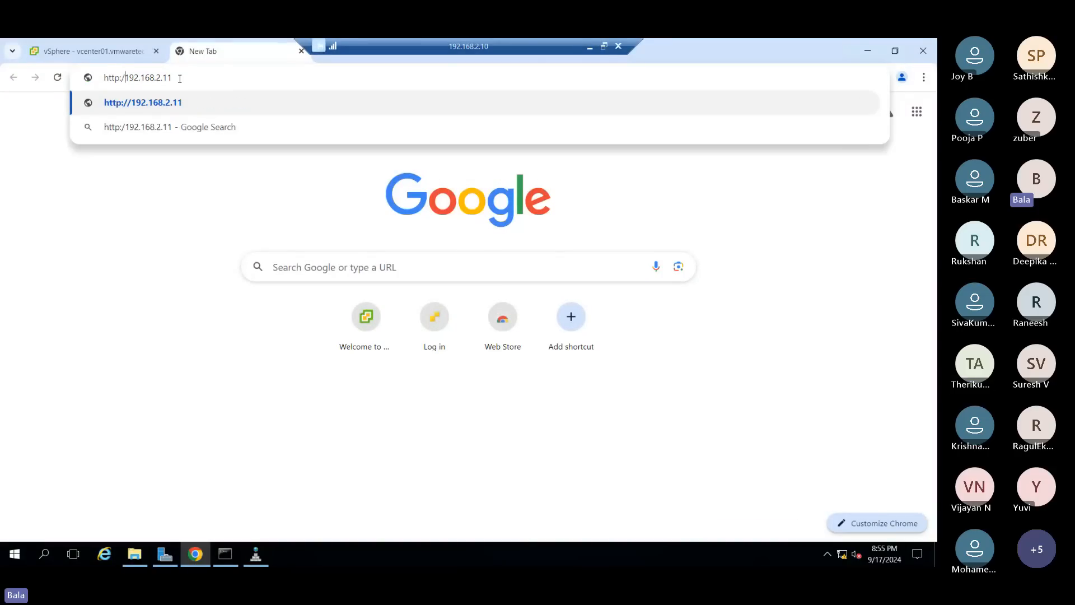
pyautogui.write('/')
pyautogui.press('Return')
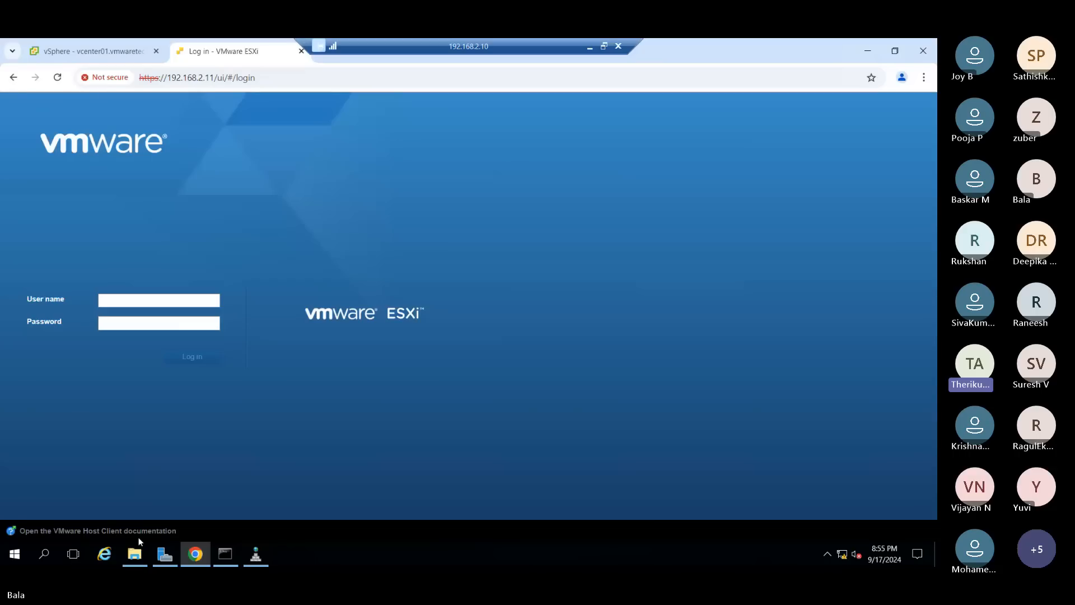
# Log in to the ESXi host as root with the account password
pyautogui.write('root')
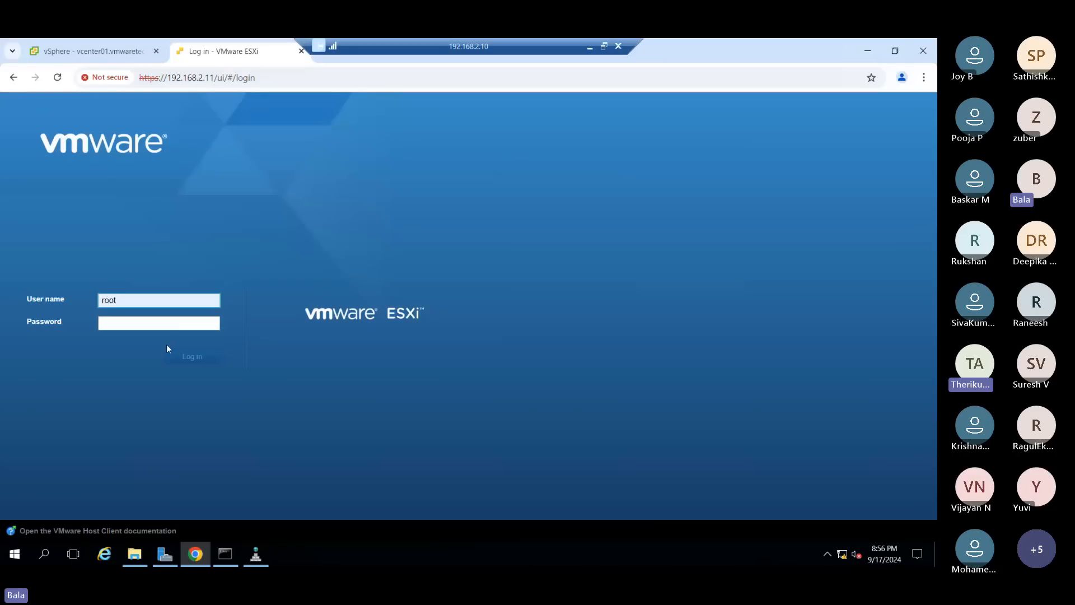
pyautogui.click(122, 325)
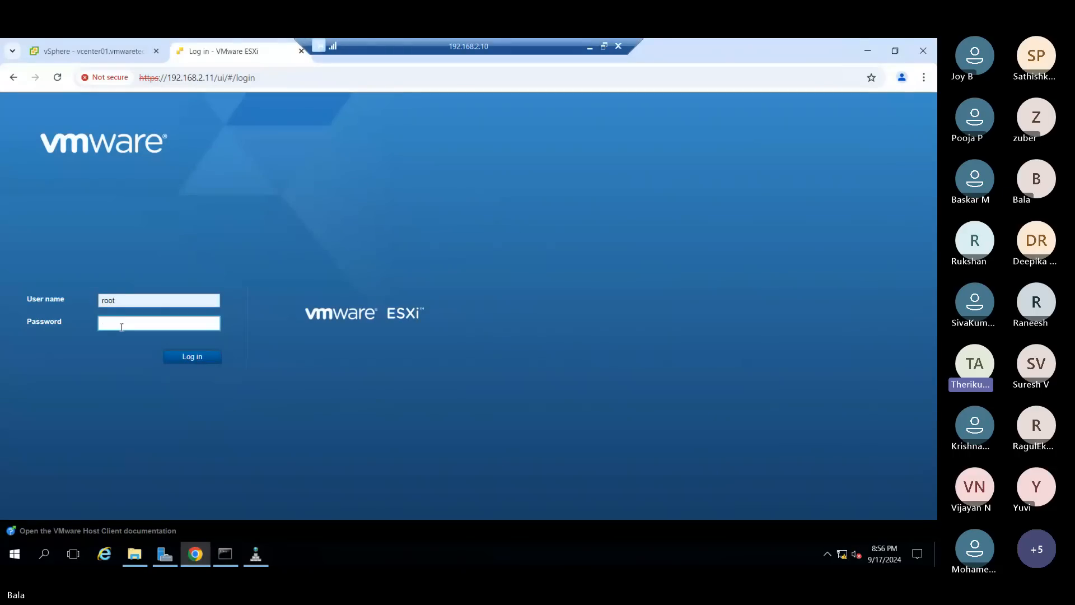
pyautogui.write('••••')
pyautogui.press('Return')
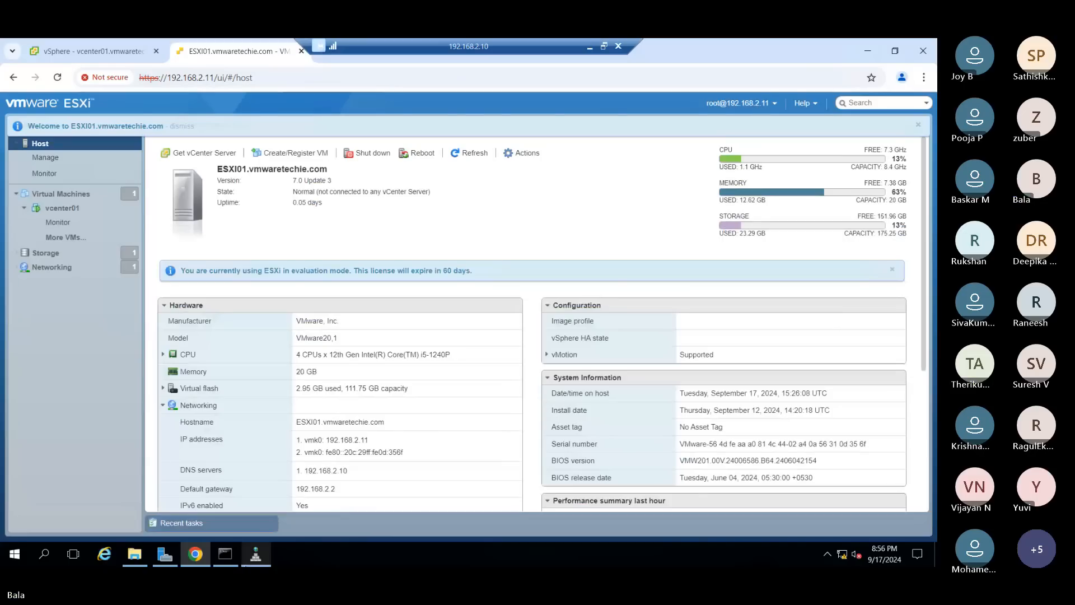
# Ping 192.168.2.11 from the Command Prompt to test the ESXi host's connectivity, and put the window away
pyautogui.click(225, 554)
pyautogui.write('ping 1')
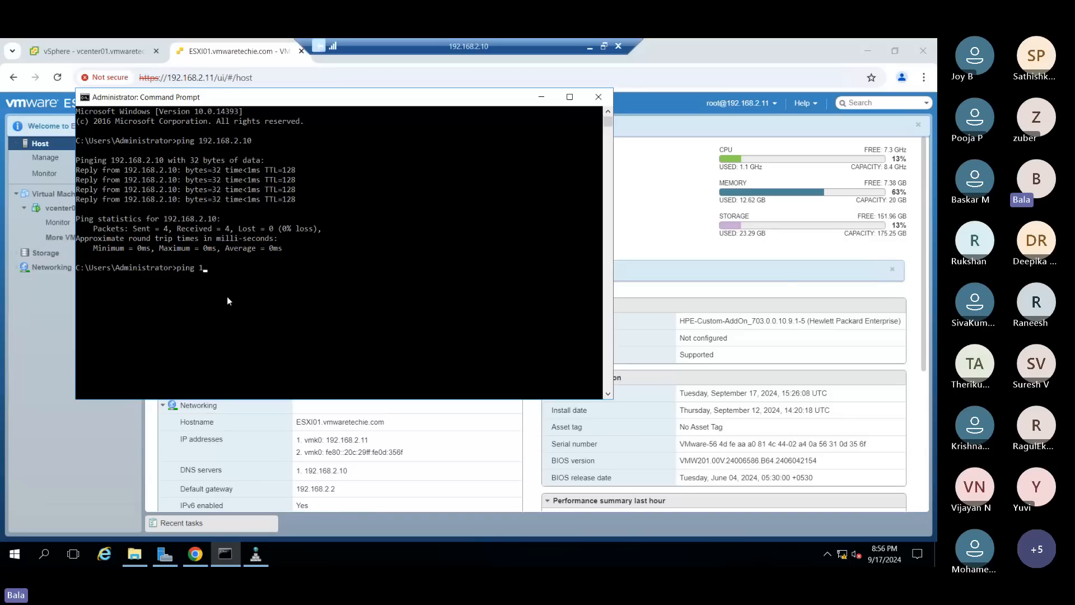
pyautogui.write('92.168.2.11')
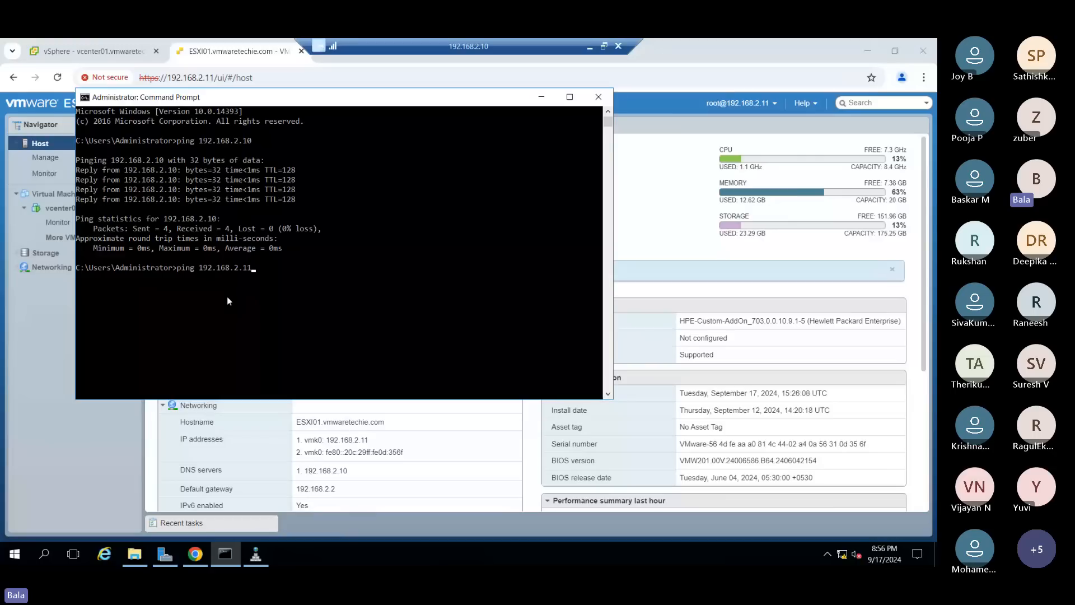
pyautogui.press('Return')
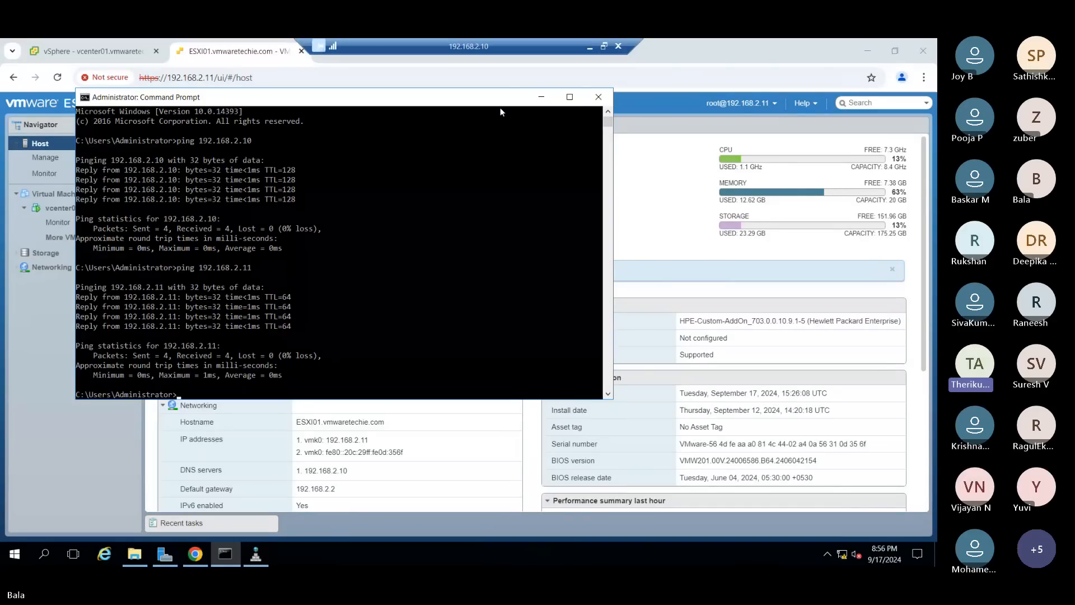
pyautogui.moveTo(500, 108); pyautogui.dragTo(610, 154)
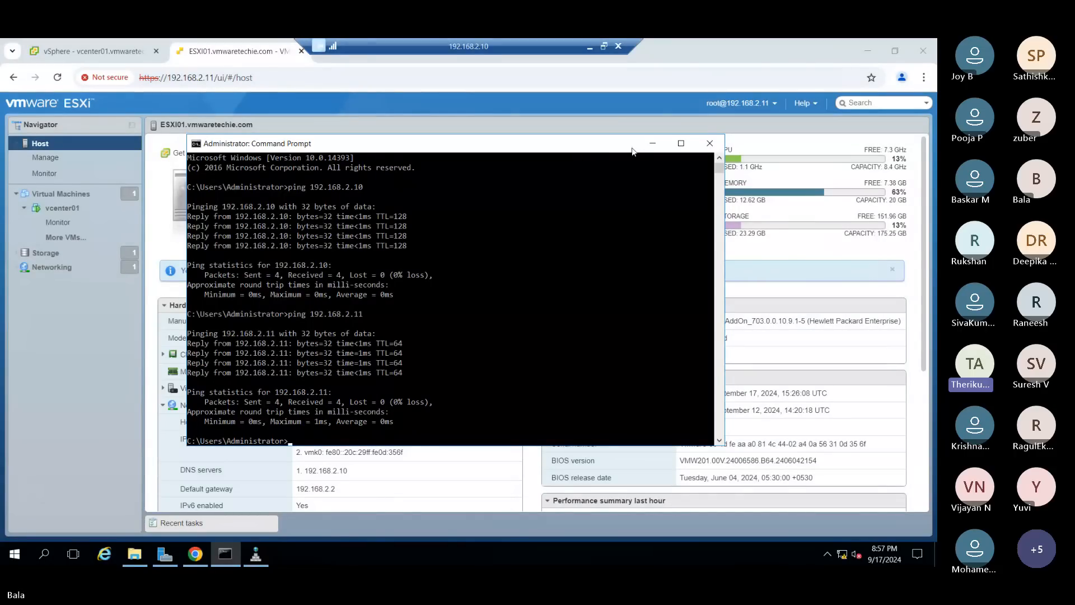
pyautogui.click(653, 144)
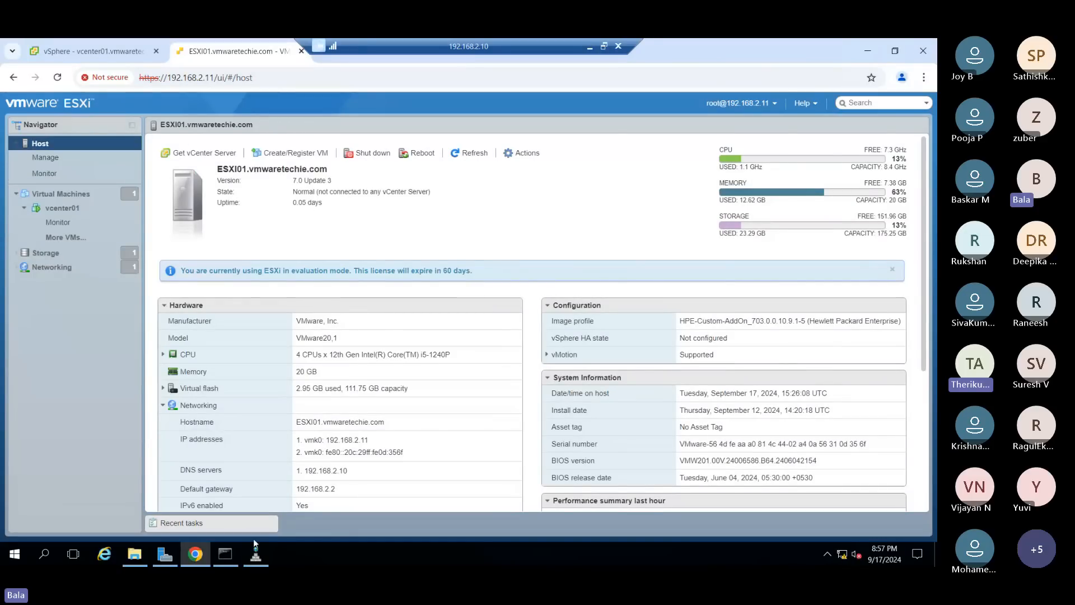
# View the ESXi01 console in VMware Workstation and inspect the ESXI01 host record's properties in the remote server's DNS Manager
pyautogui.click(588, 47)
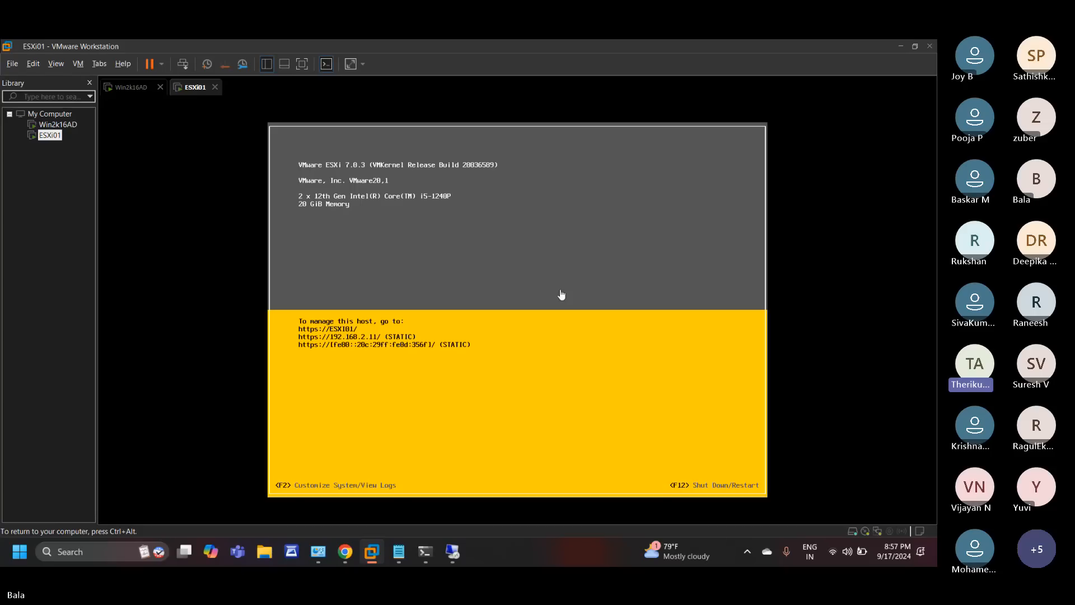
pyautogui.click(438, 548)
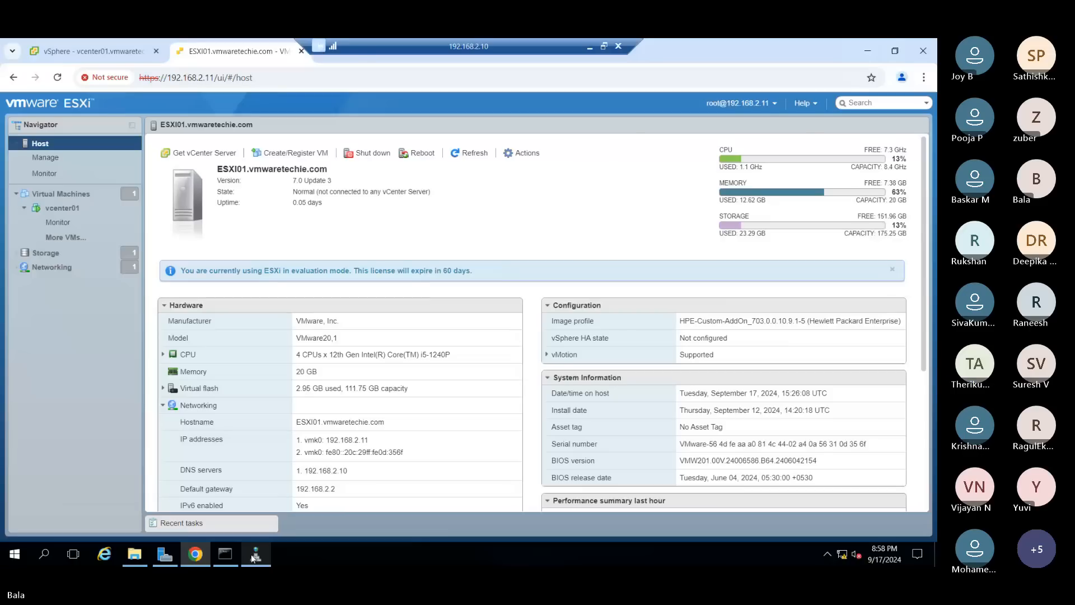
pyautogui.click(253, 555)
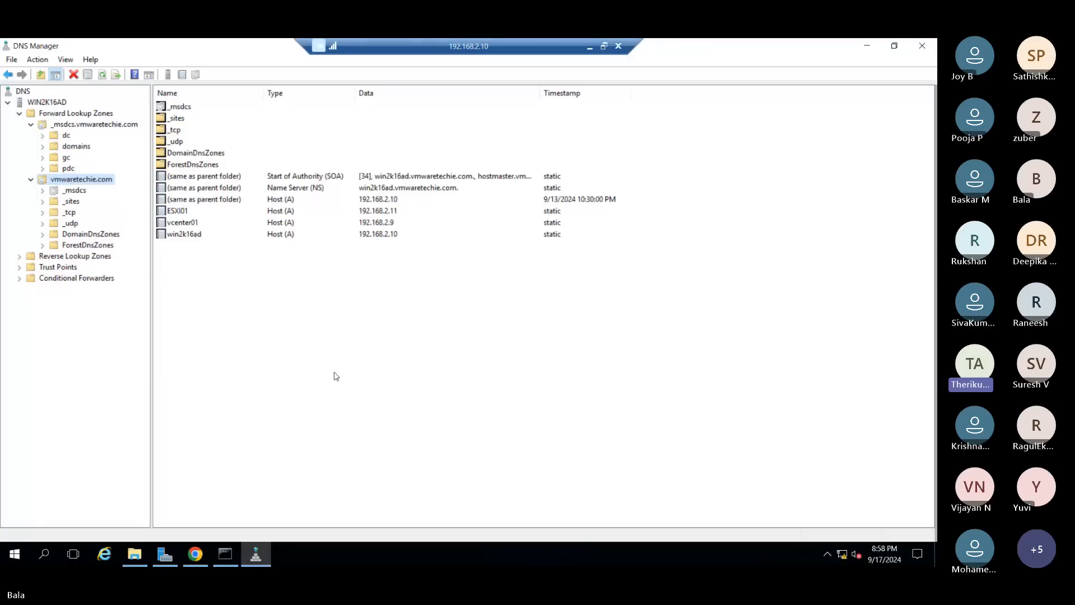
pyautogui.click(336, 376)
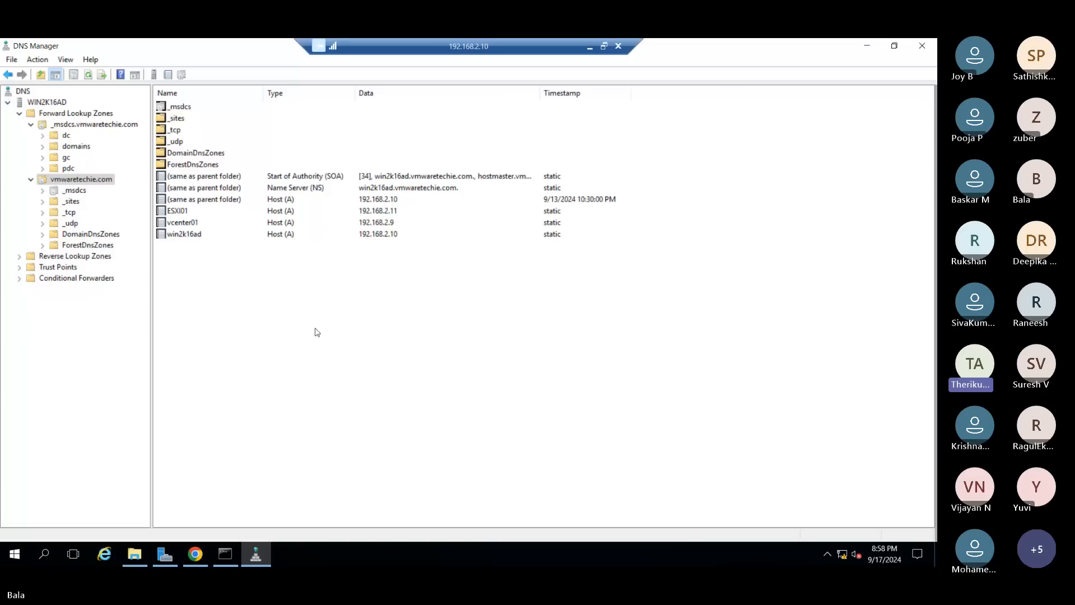
pyautogui.doubleClick(264, 211)
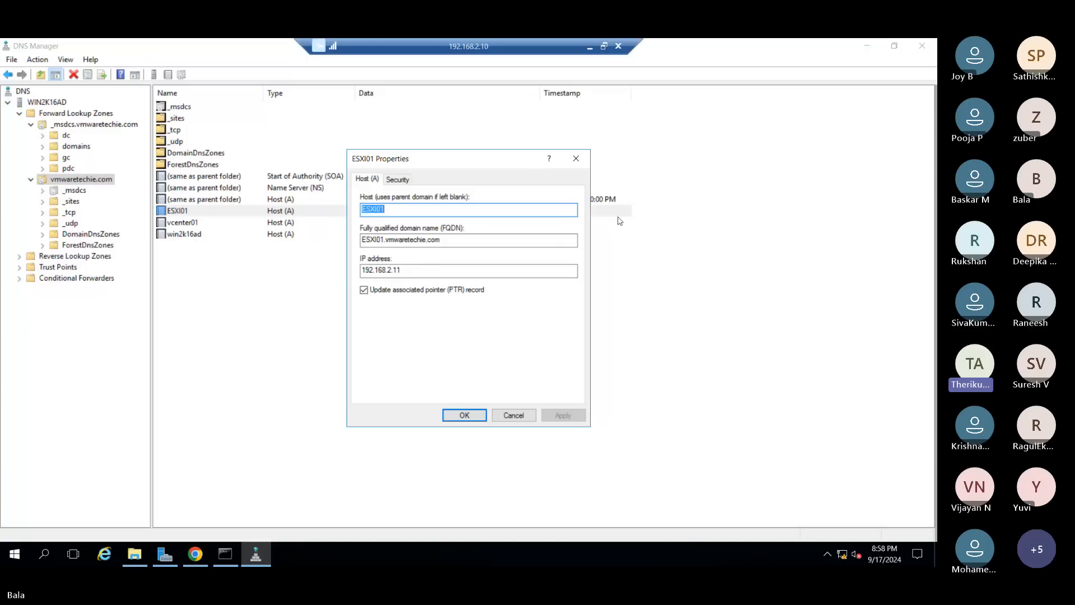
pyautogui.click(576, 162)
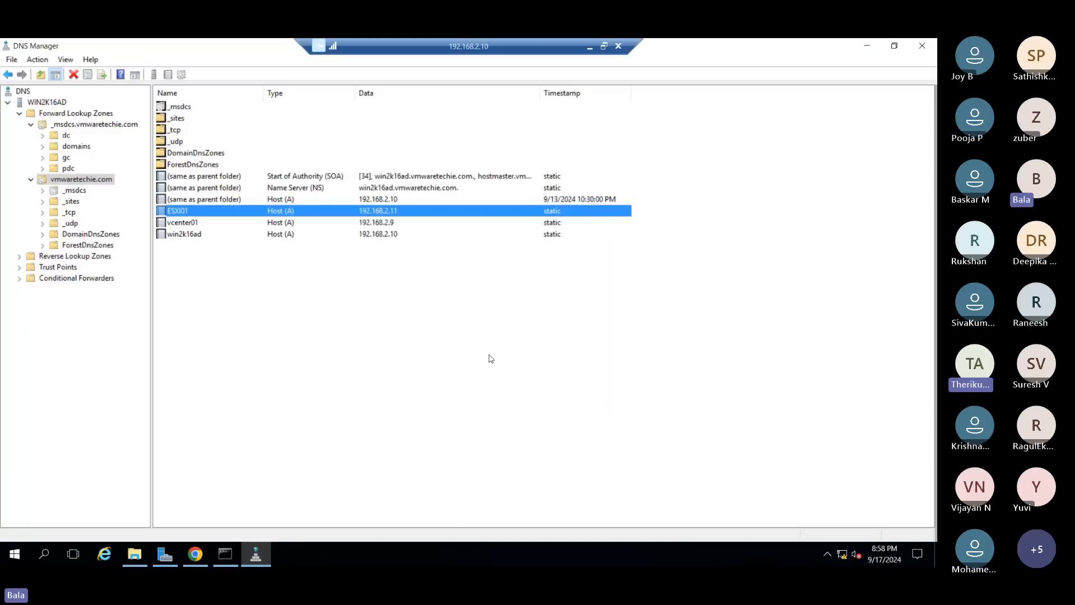
# Start a new host (A) record in the vmwaretechie.com zone with the name esxi02 and IP address 192.168.2.1
pyautogui.rightClick(439, 285)
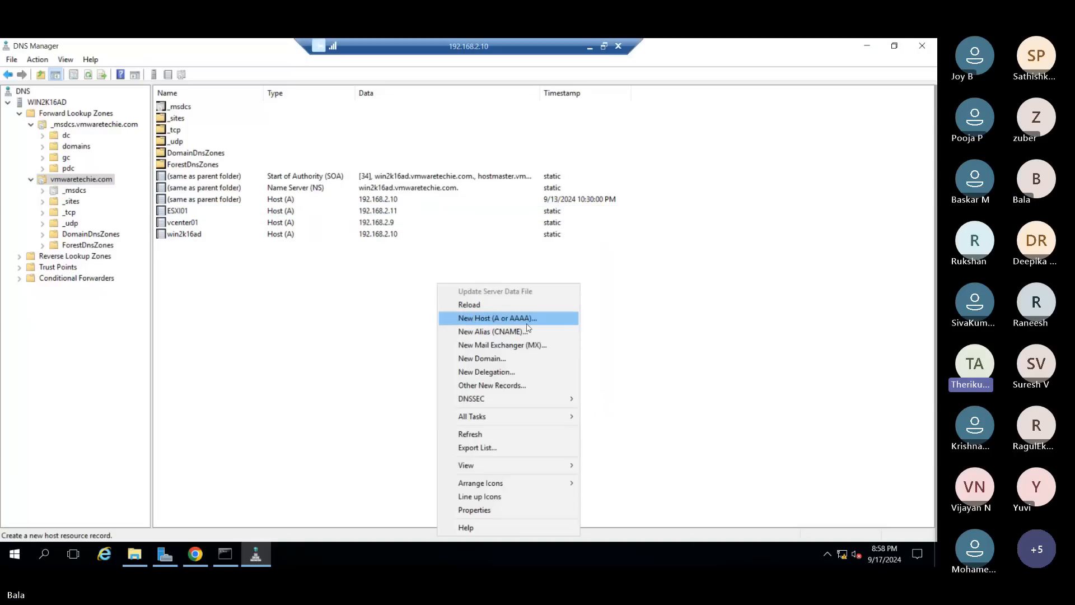
pyautogui.click(557, 318)
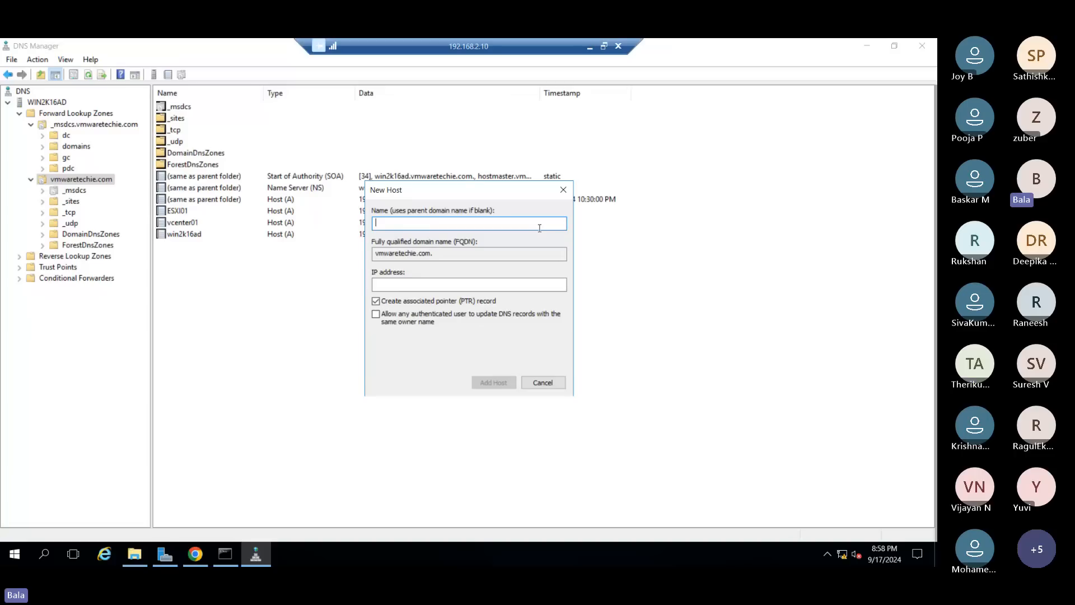
pyautogui.write('esx')
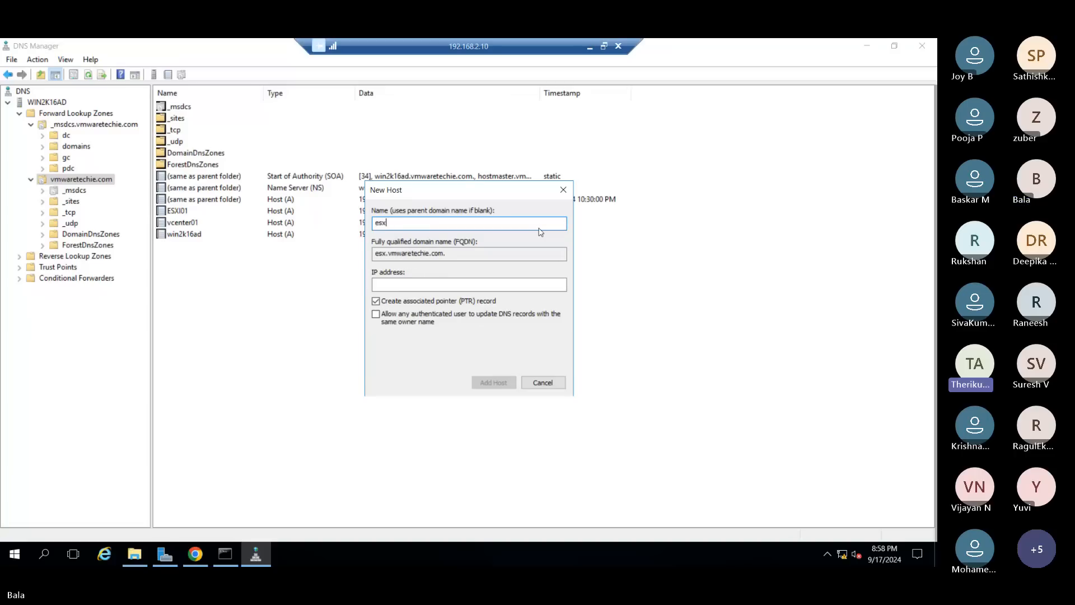
pyautogui.write('i02')
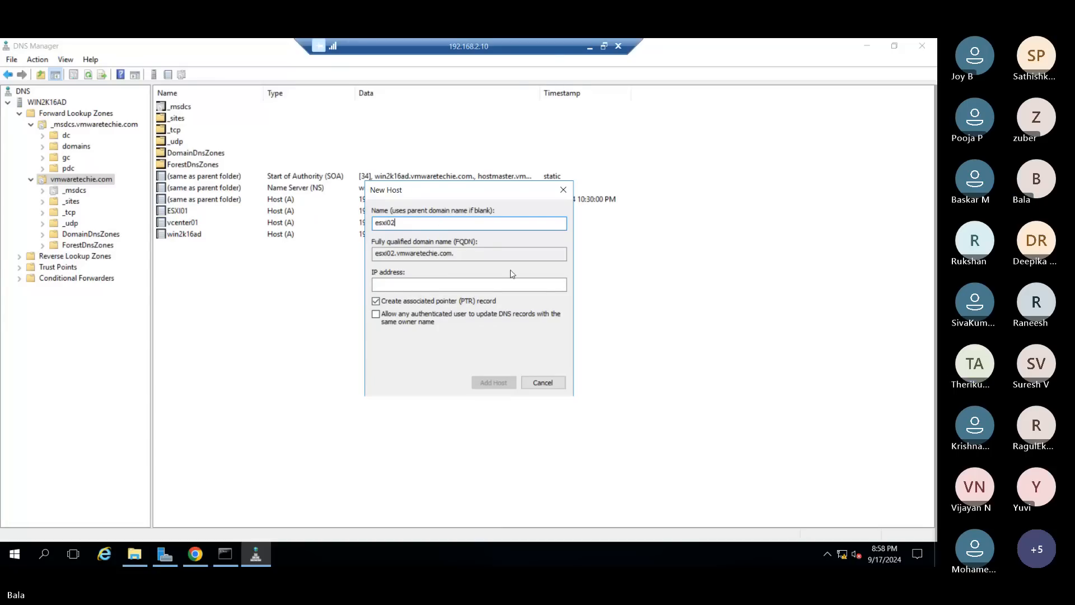
pyautogui.click(508, 284)
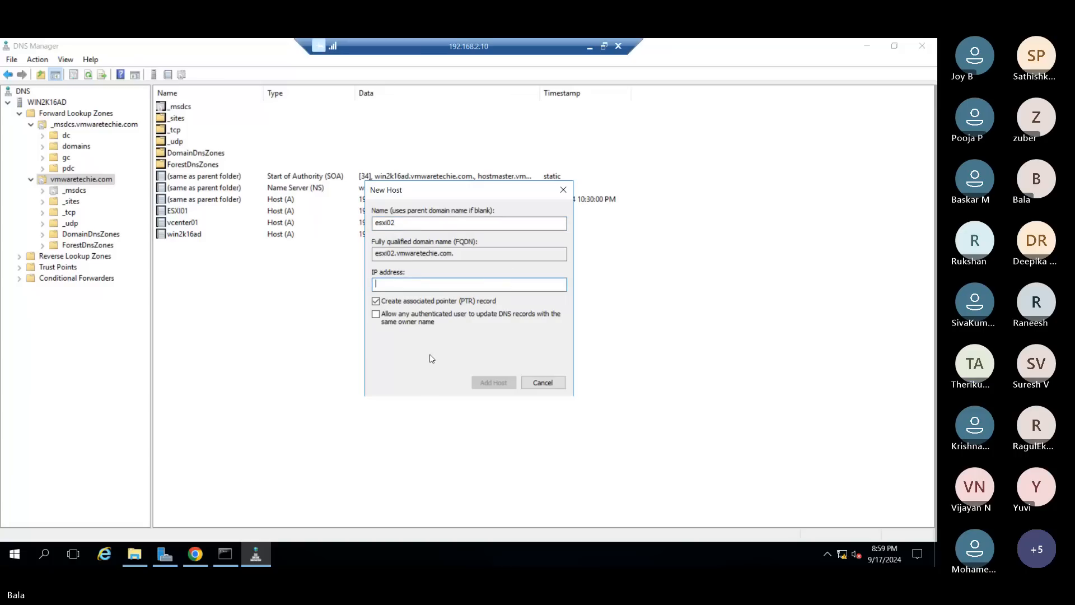
pyautogui.write('19')
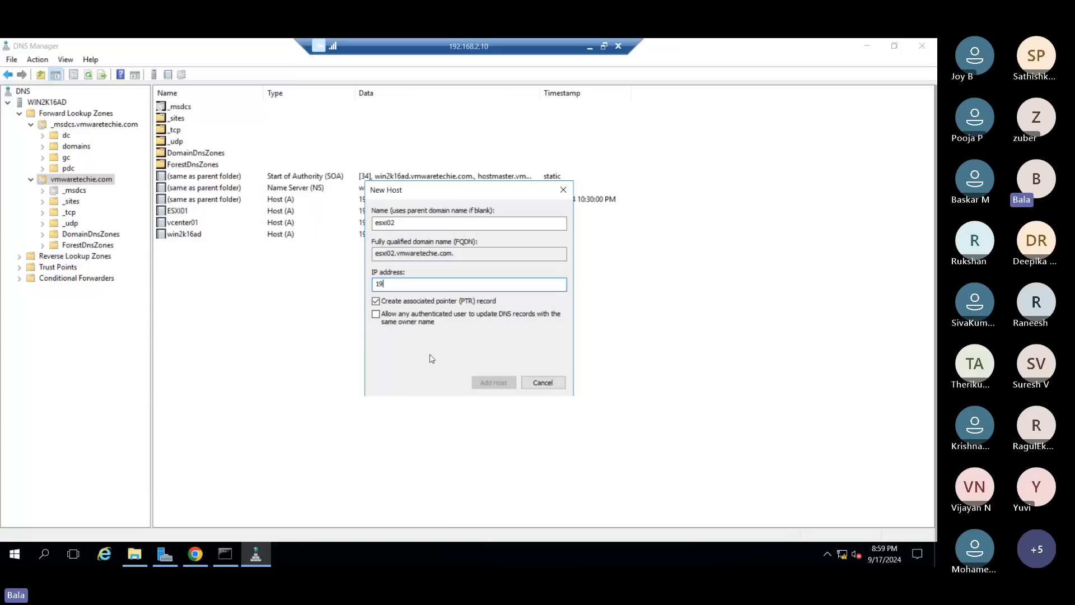
pyautogui.write('2.168.2')
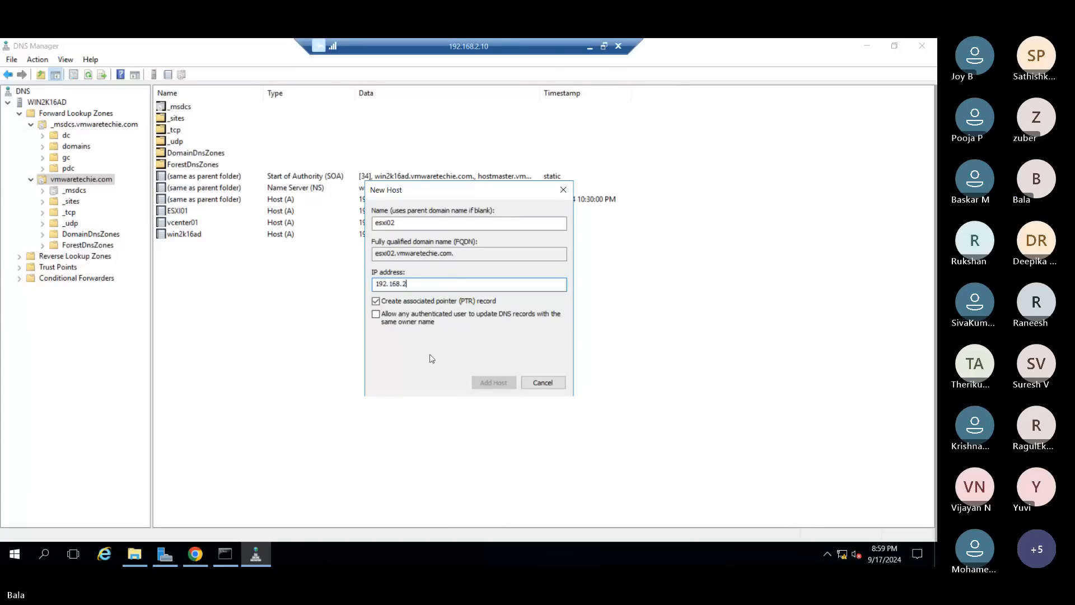
pyautogui.write('.1')
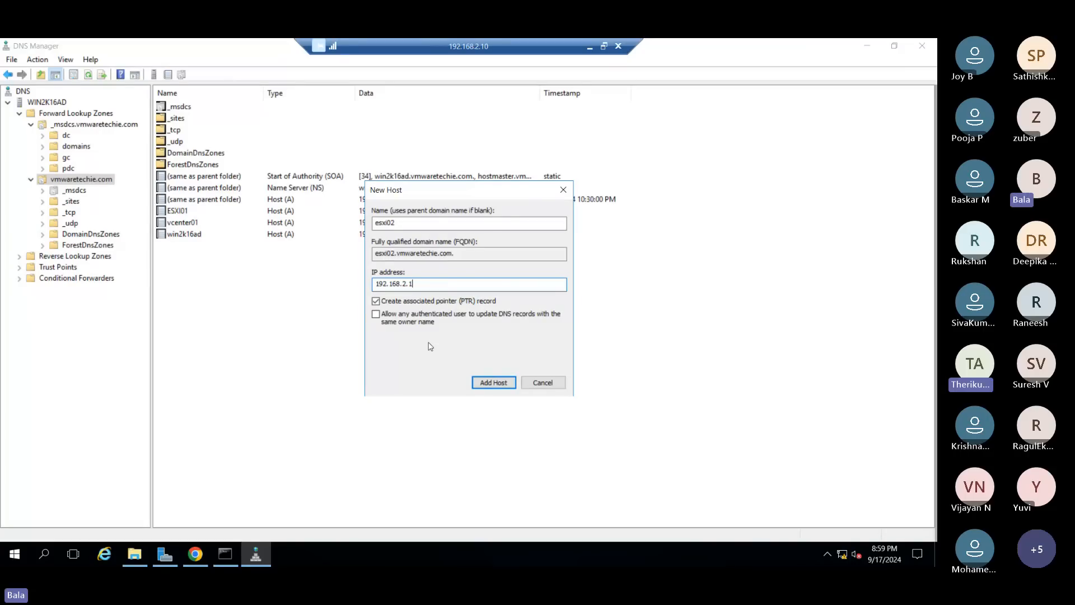
# Change the new host's name to uppercase ESXI02, add the record to the zone, and close the dialog
pyautogui.click(388, 223)
pyautogui.press('BackSpace')
pyautogui.press('BackSpace')
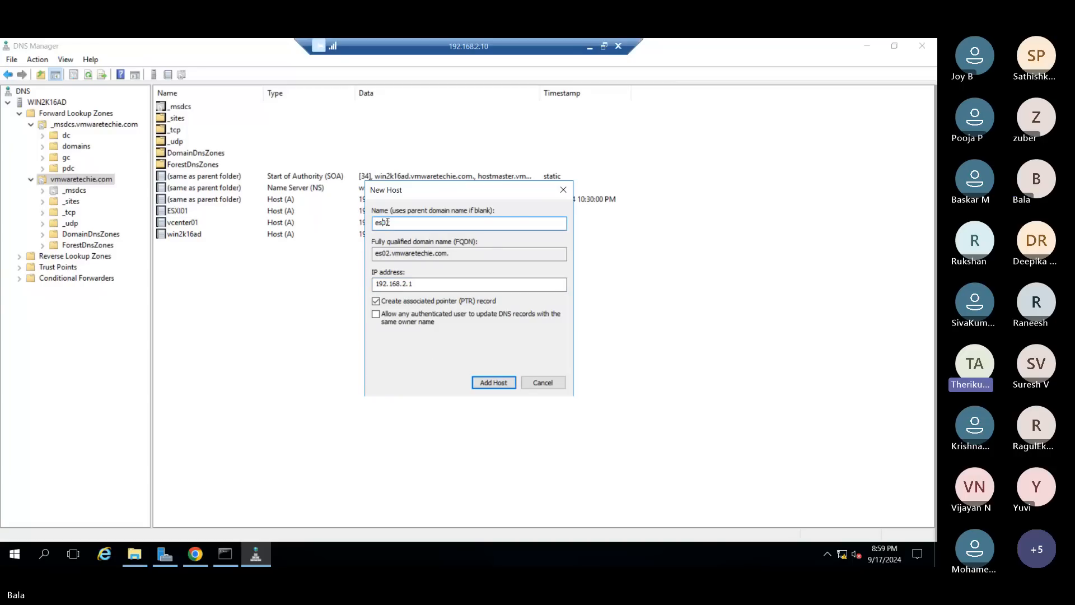
pyautogui.press('BackSpace')
pyautogui.press('BackSpace')
pyautogui.write('ESXI')
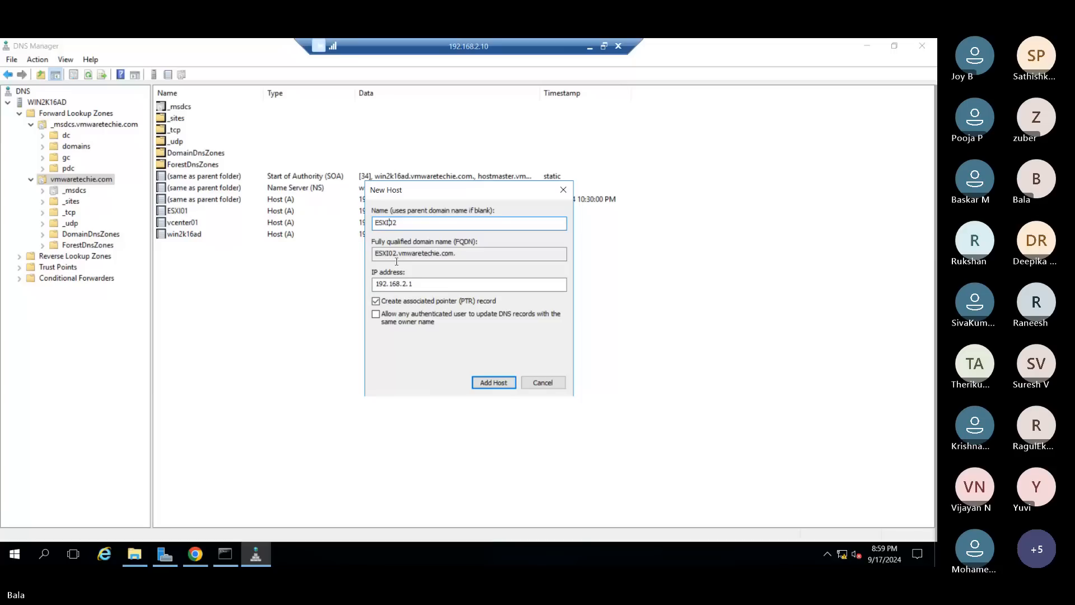
pyautogui.click(487, 280)
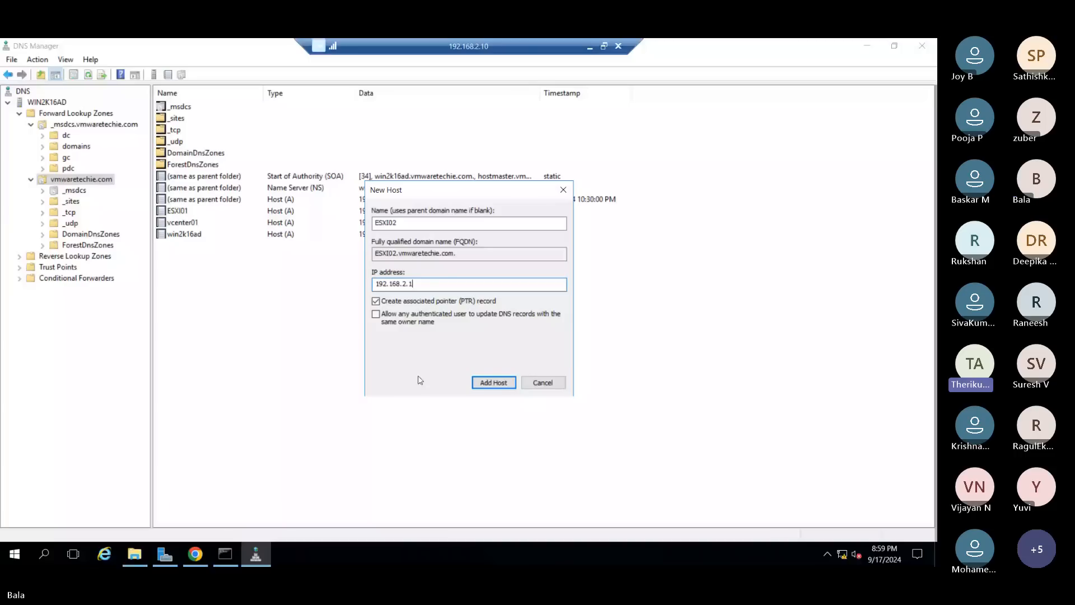
pyautogui.click(479, 384)
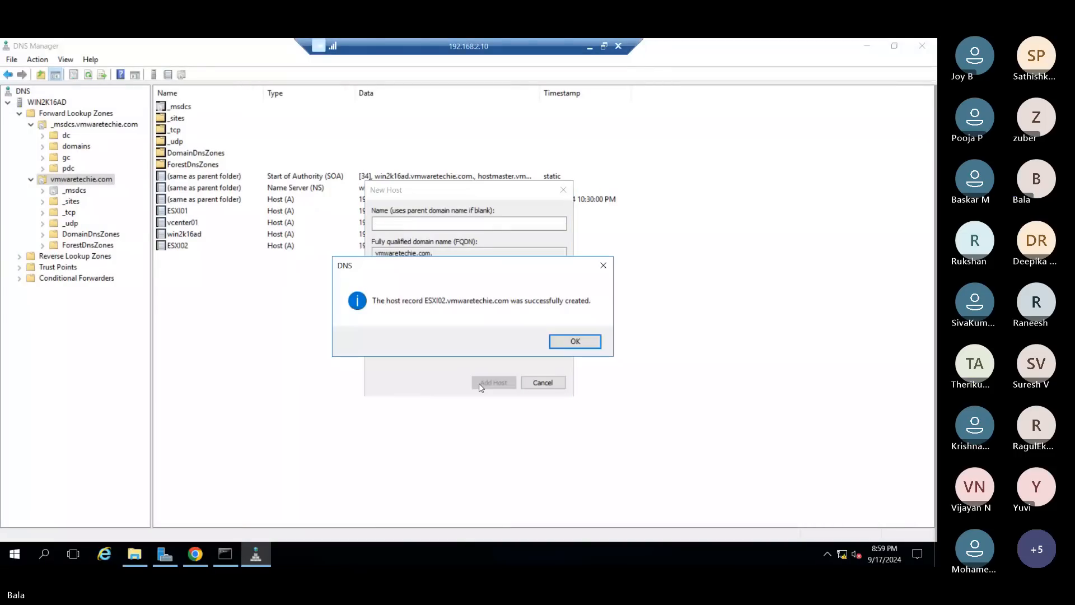
pyautogui.click(576, 342)
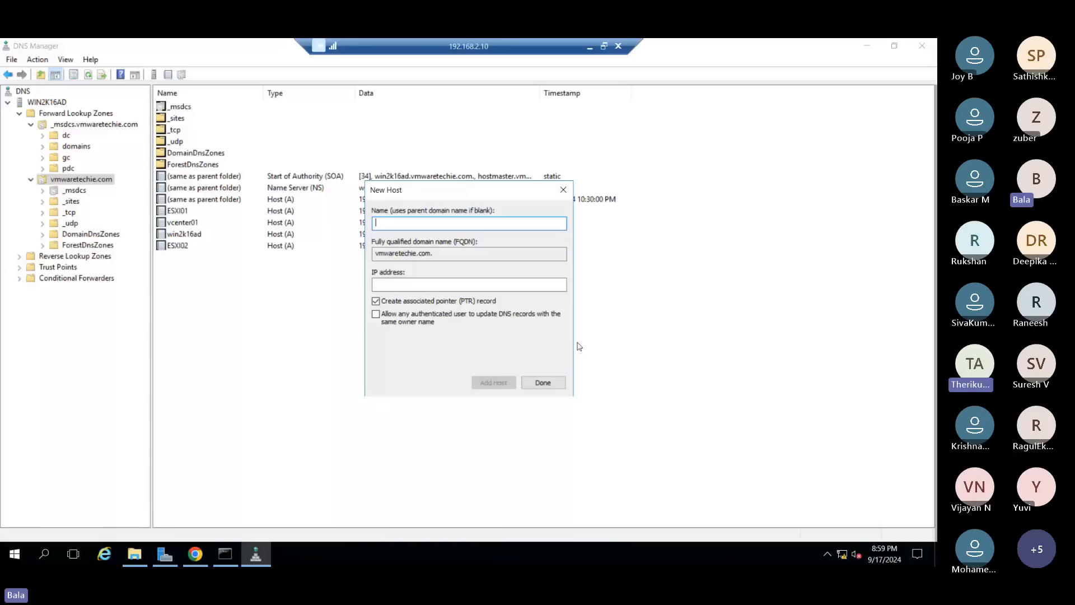
pyautogui.click(563, 190)
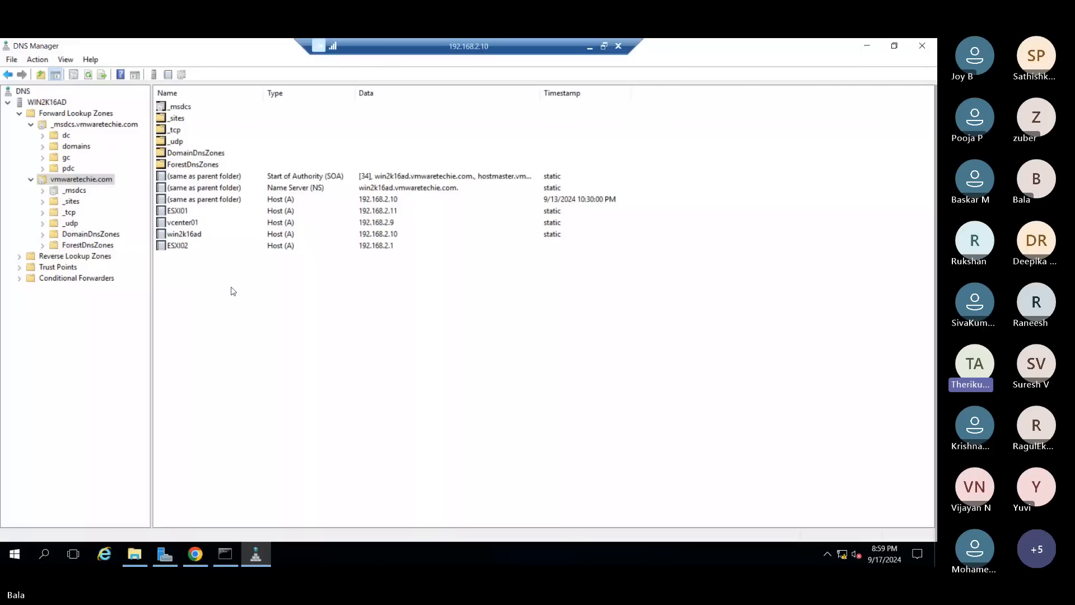
# Check the pointer record for ESXI02 in the 2.168.192.in-addr.arpa reverse lookup zone
pyautogui.doubleClick(75, 257)
pyautogui.click(86, 267)
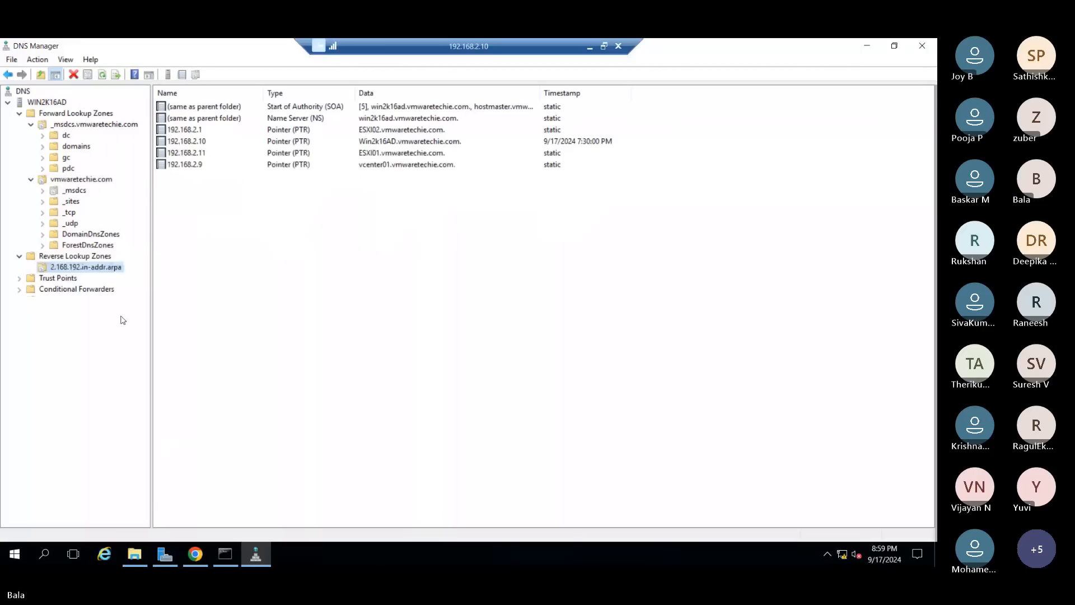
pyautogui.click(550, 122)
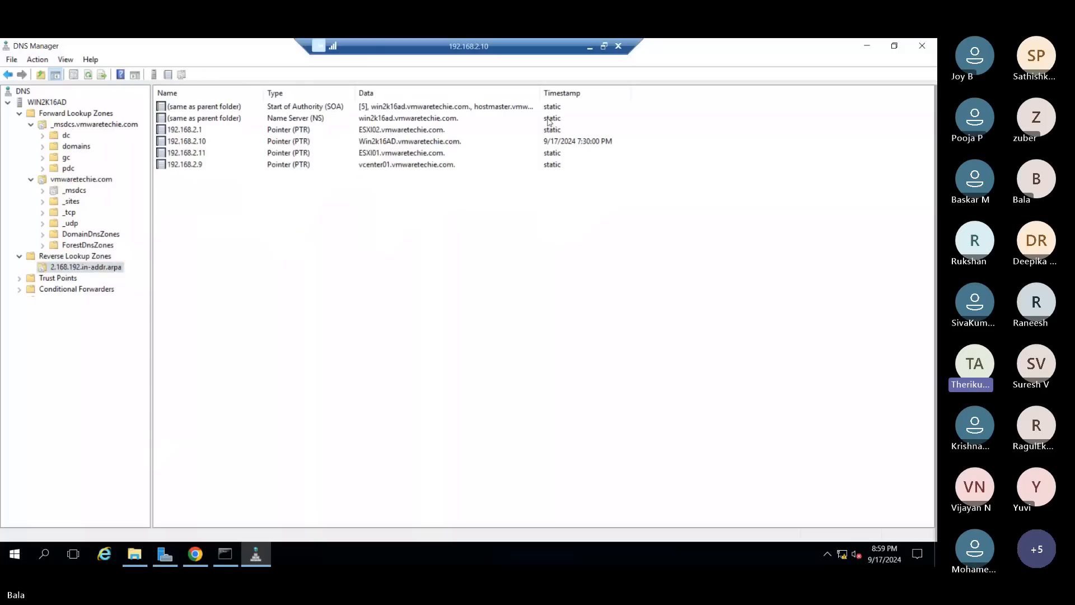
pyautogui.click(339, 132)
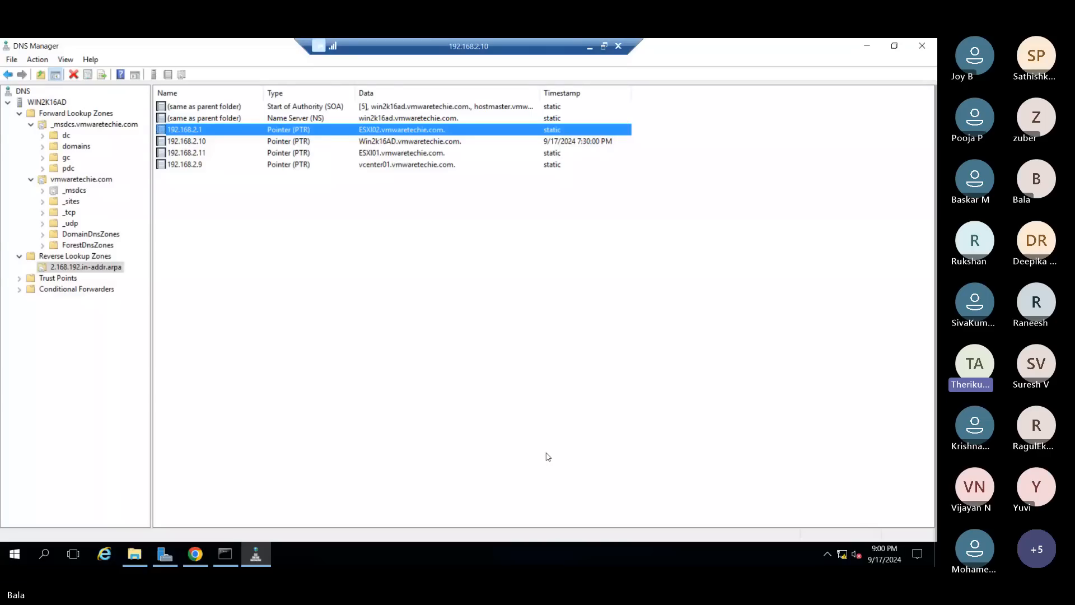
# Review the ESXI01 host page and the vcenter01 summary in Chrome against the pointer records in DNS Manager
pyautogui.moveTo(195, 554)
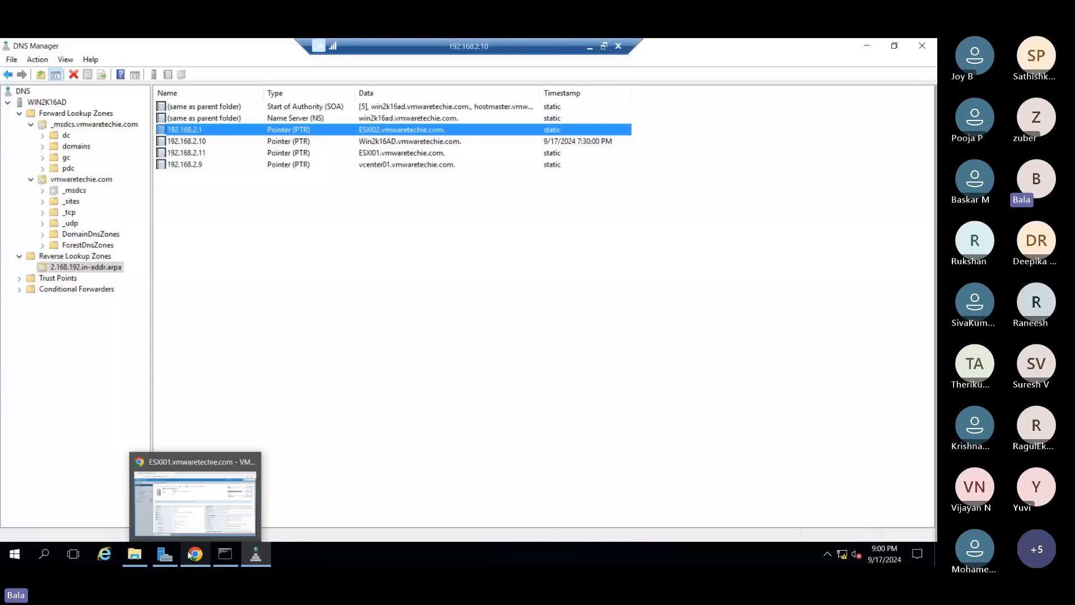
pyautogui.click(196, 504)
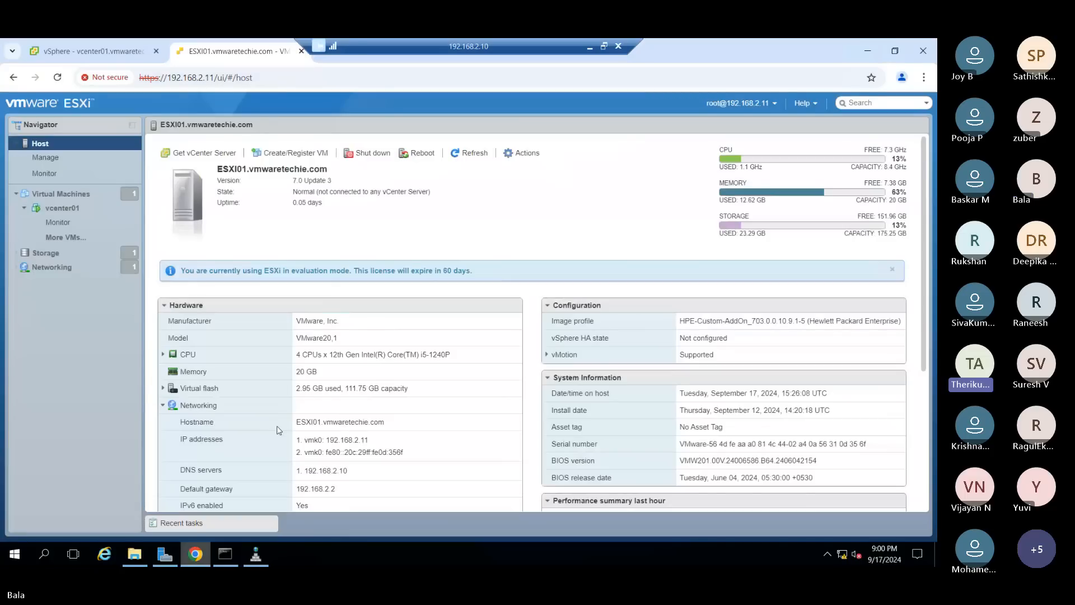
pyautogui.click(94, 51)
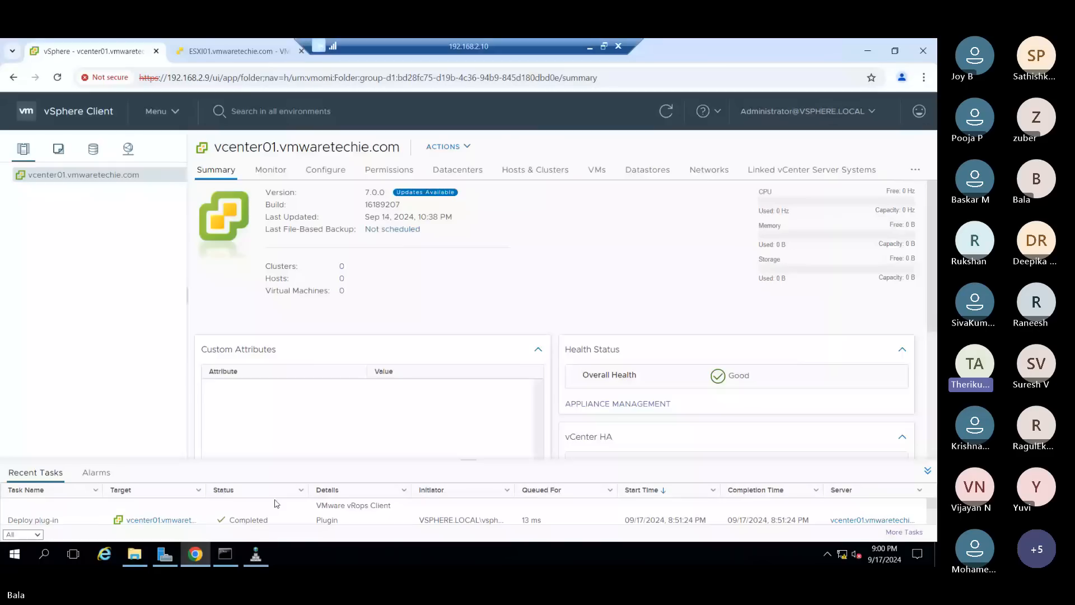
pyautogui.click(255, 554)
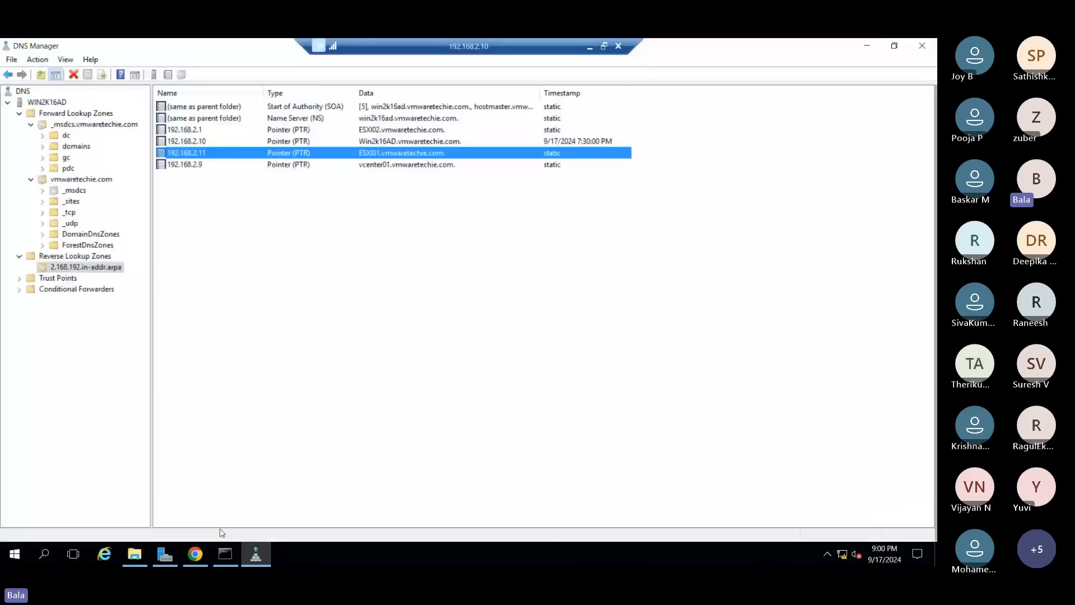
pyautogui.click(196, 553)
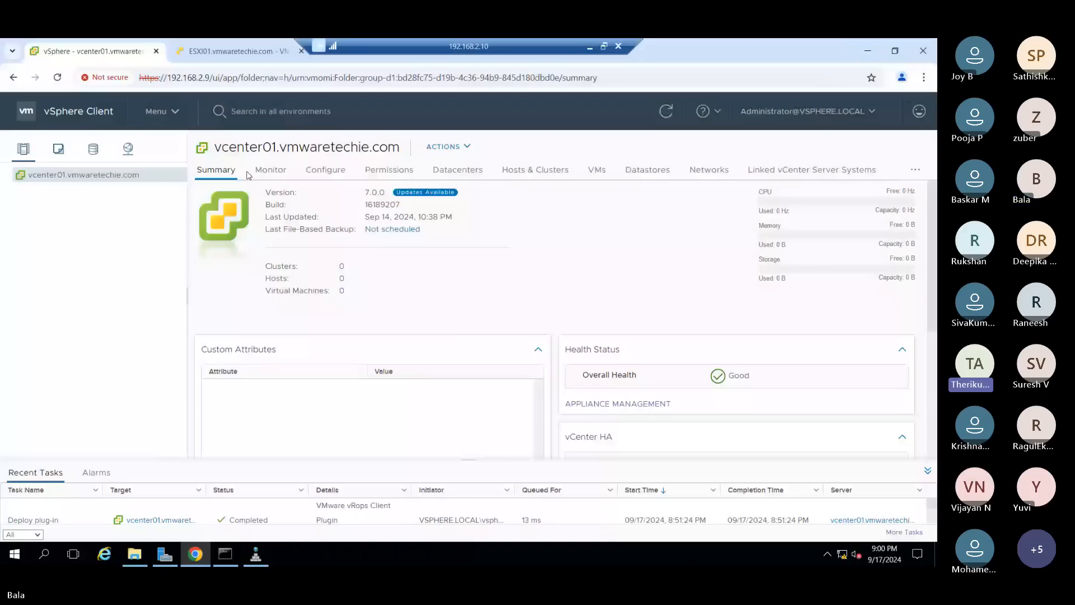
pyautogui.click(235, 51)
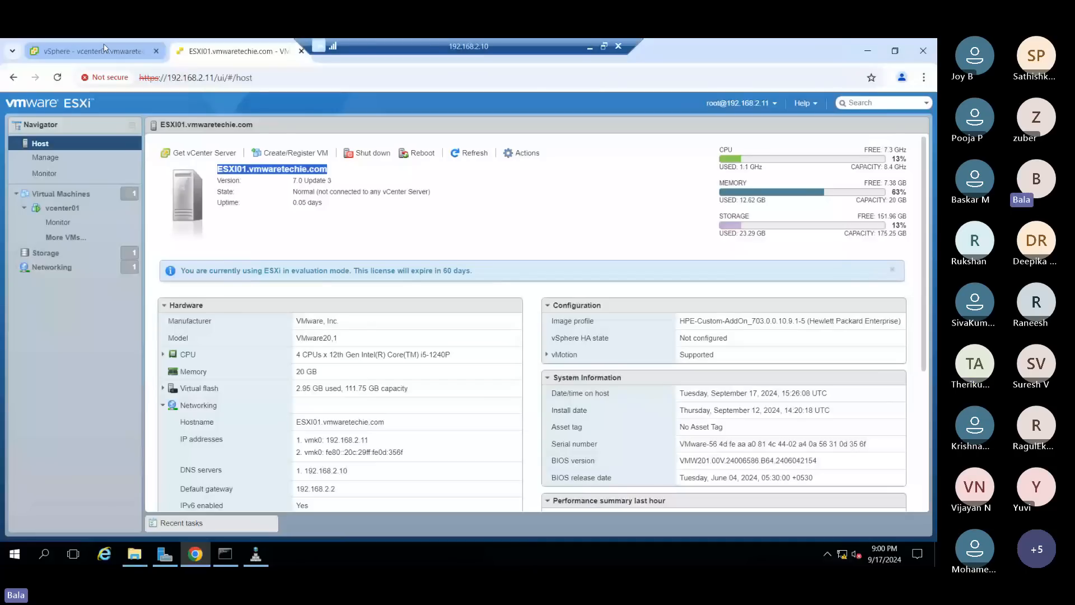
# Return to DNS Manager and inspect the properties of the 192.168.2.11 pointer record
pyautogui.click(256, 554)
pyautogui.rightClick(403, 154)
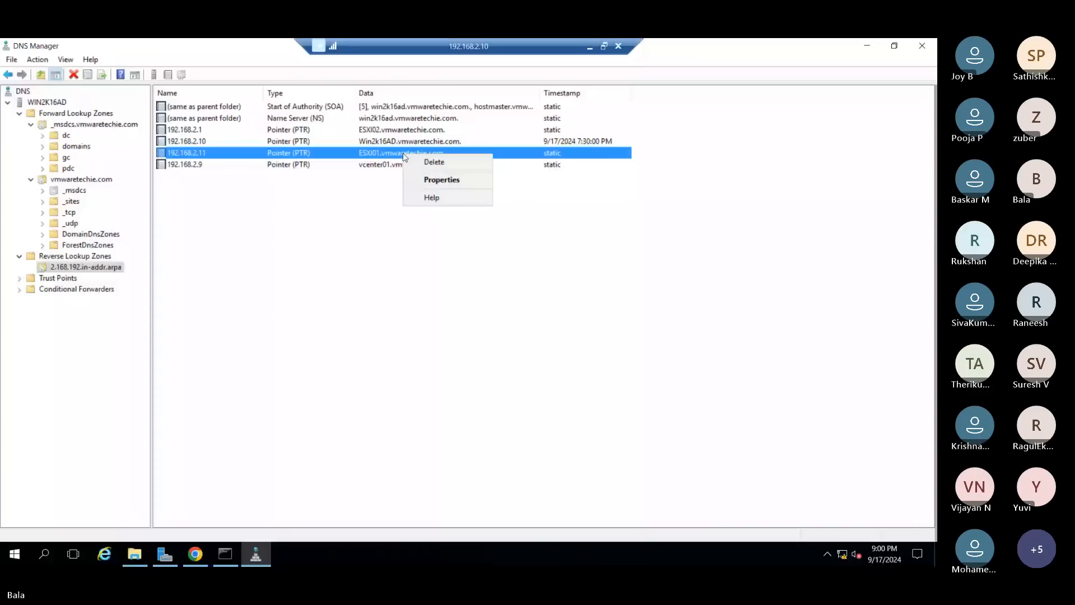
pyautogui.click(358, 158)
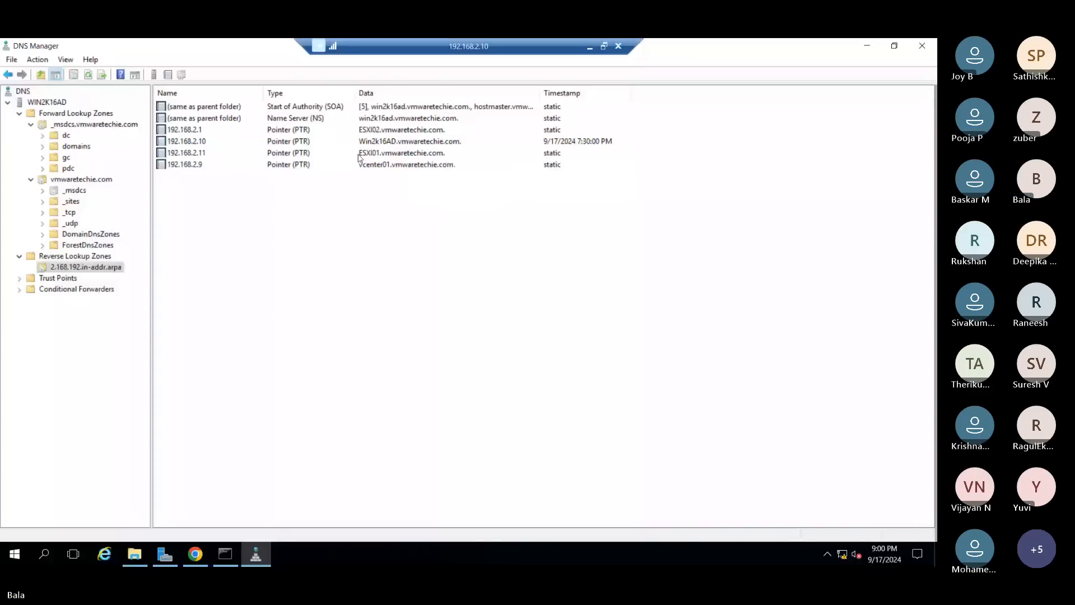
pyautogui.doubleClick(359, 155)
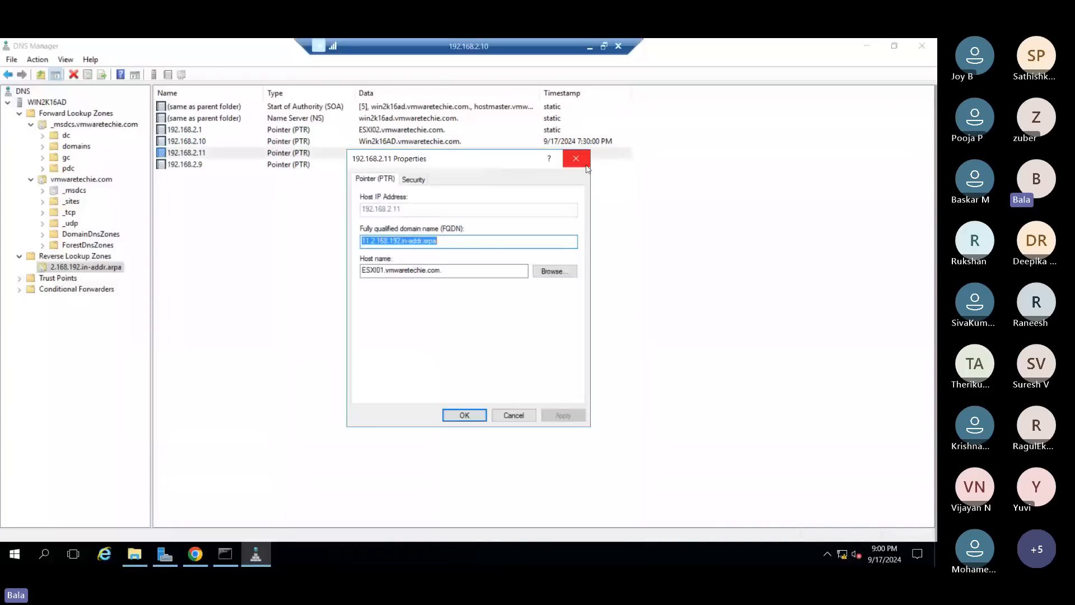
pyautogui.click(586, 165)
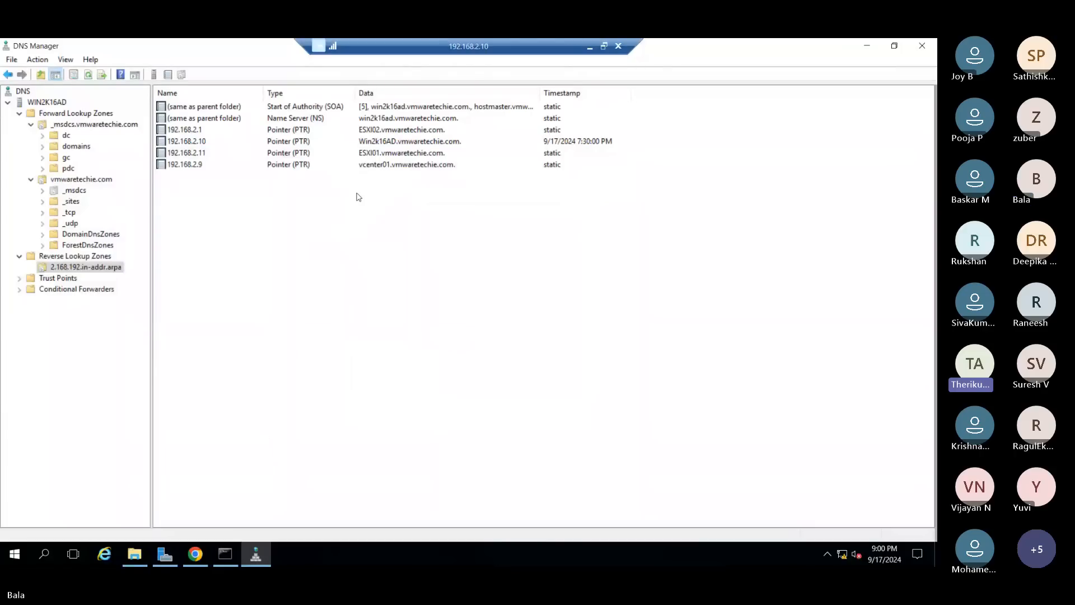
pyautogui.click(367, 155)
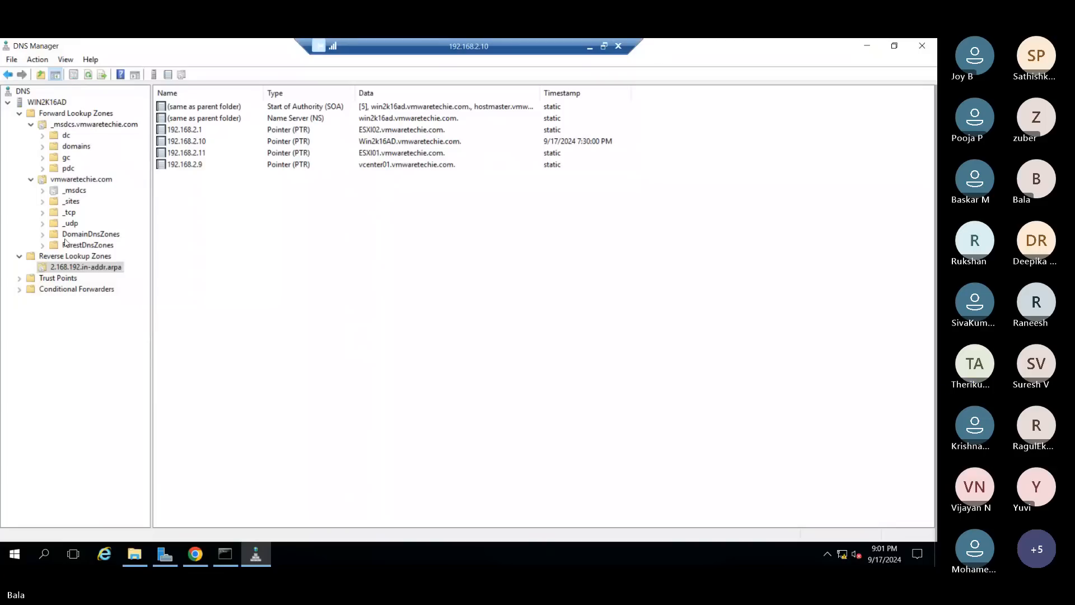
# Copy the fully qualified domain name from the ESXI01 host record's properties in the vmwaretechie.com forward lookup zone
pyautogui.click(55, 115)
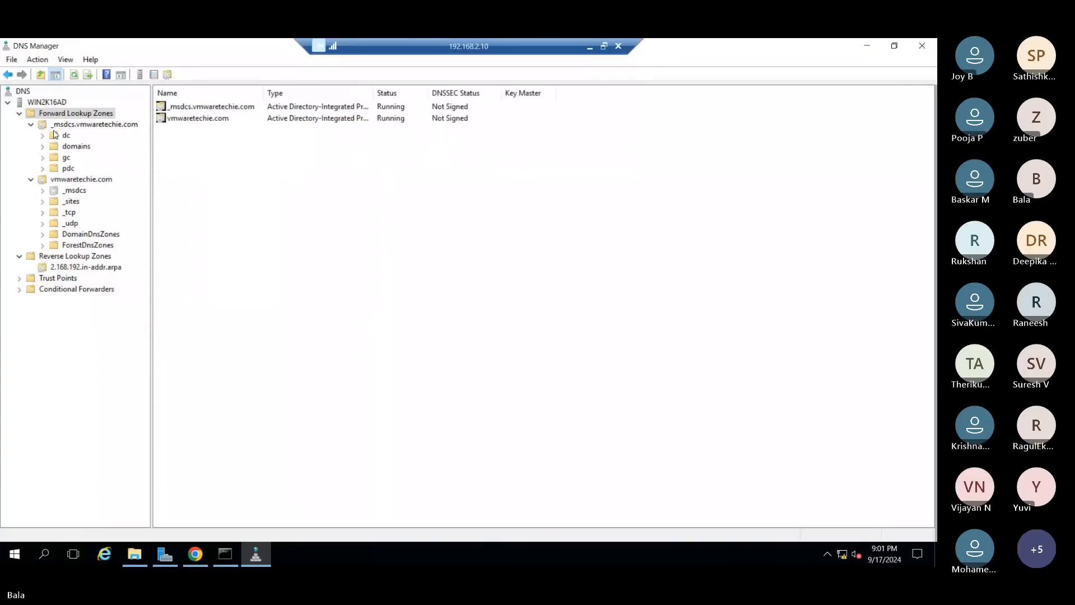
pyautogui.click(60, 180)
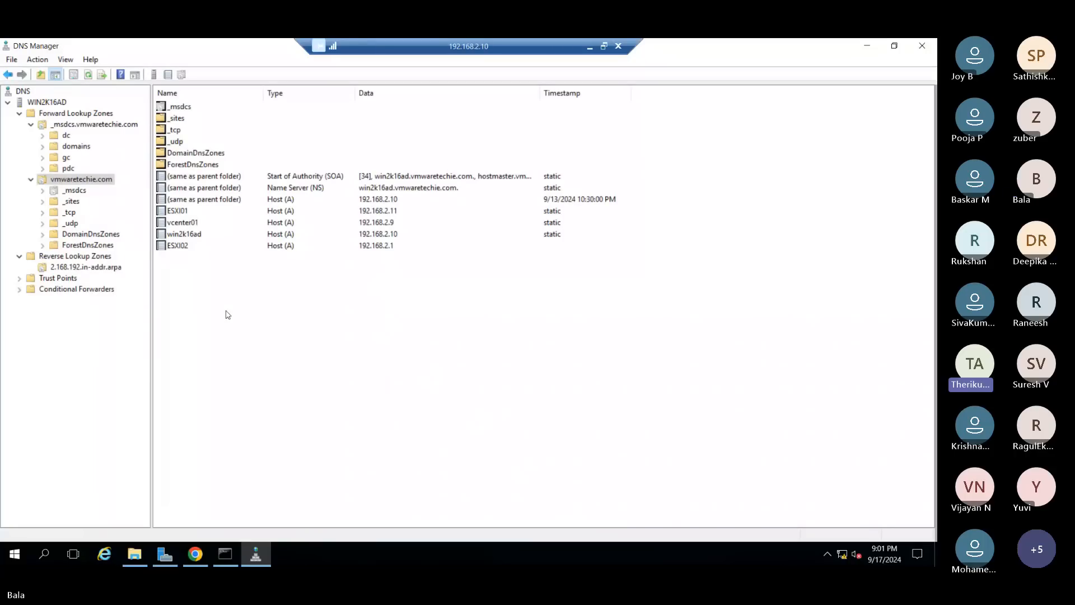
pyautogui.click(186, 213)
pyautogui.doubleClick(186, 213)
pyautogui.click(410, 239)
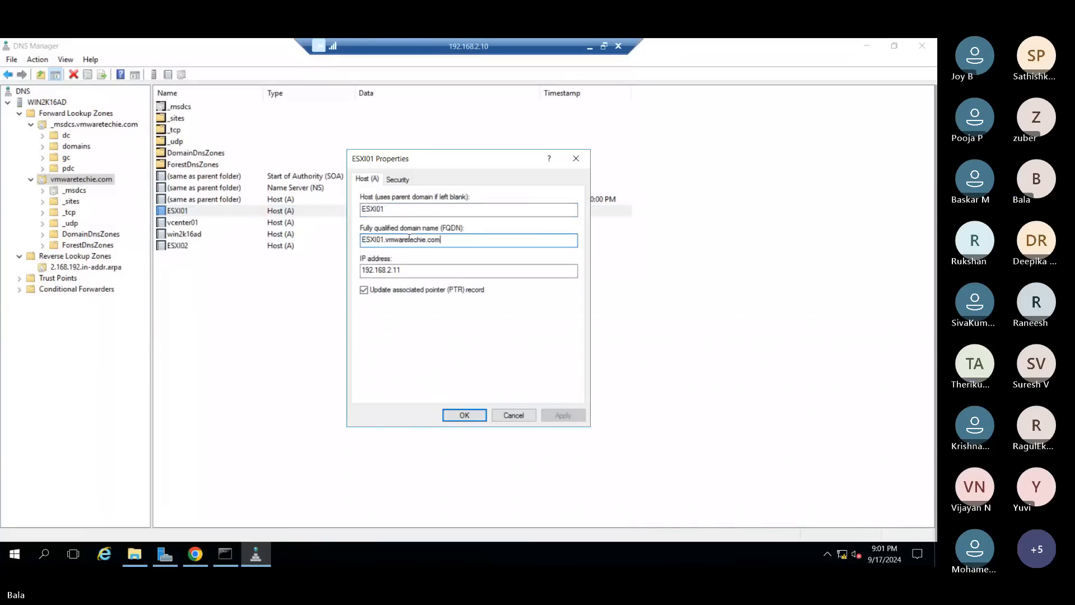
pyautogui.moveTo(442, 239); pyautogui.dragTo(359, 241)
pyautogui.hotkey('ctrl', 'c')
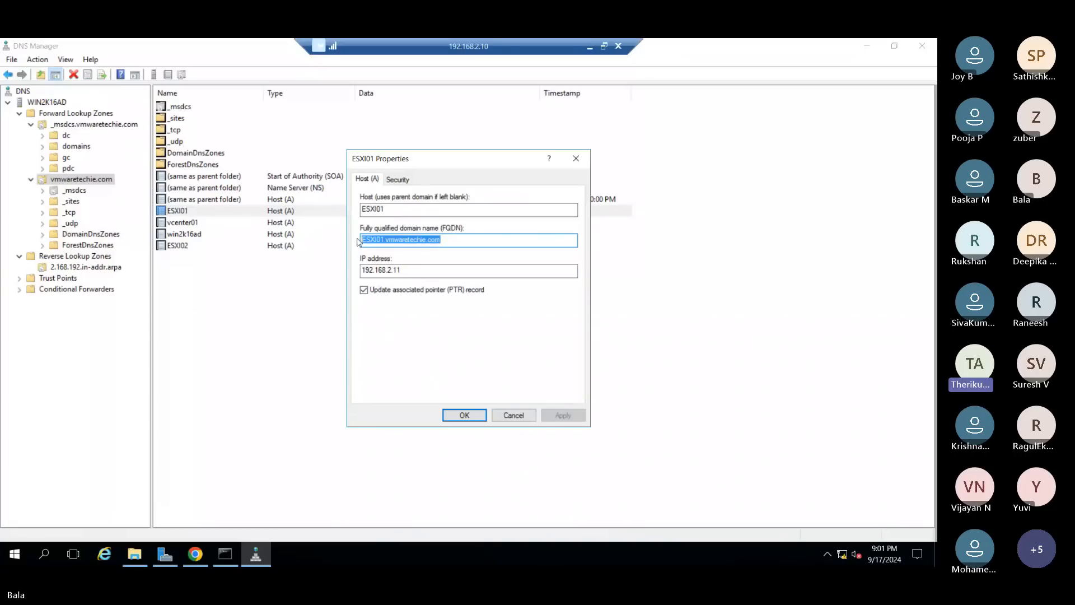
pyautogui.click(466, 415)
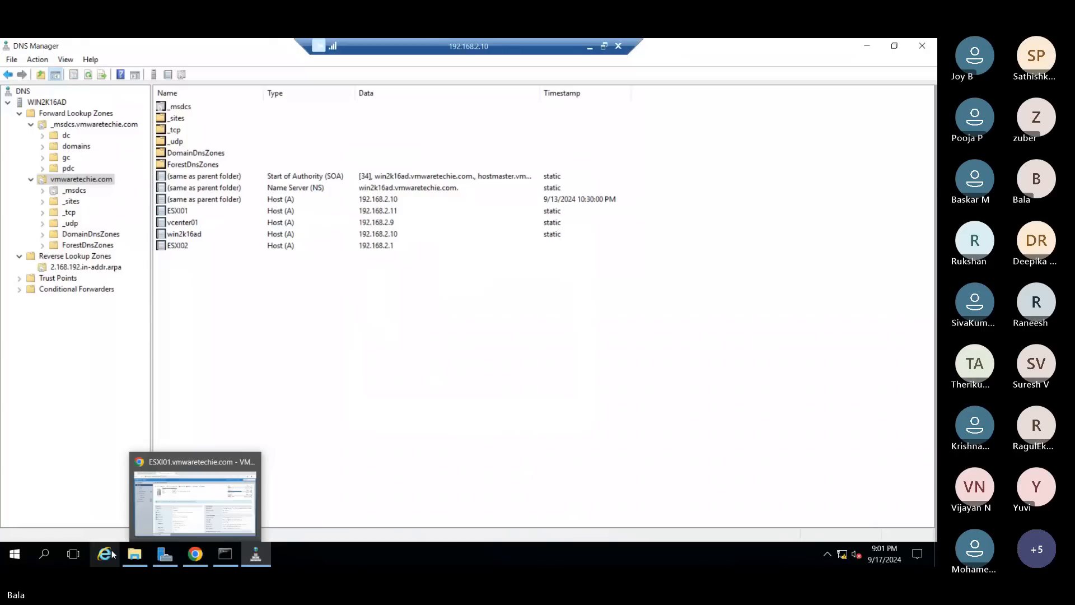
# Paste the copied name ESXI01.vmwaretechie.com into a new Notepad document and minimize it
pyautogui.click(16, 557)
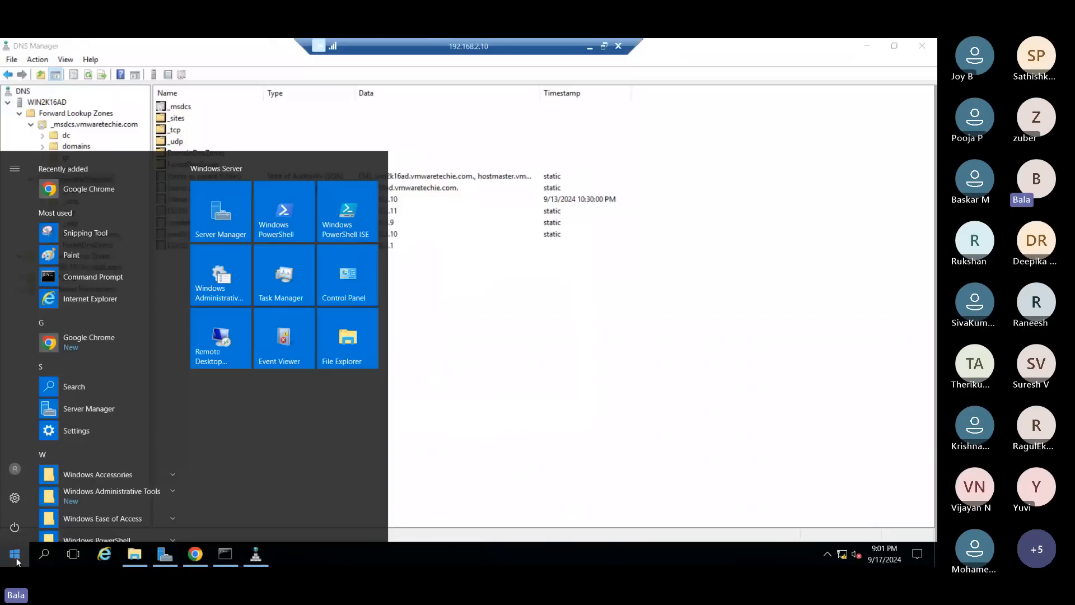
pyautogui.write('no')
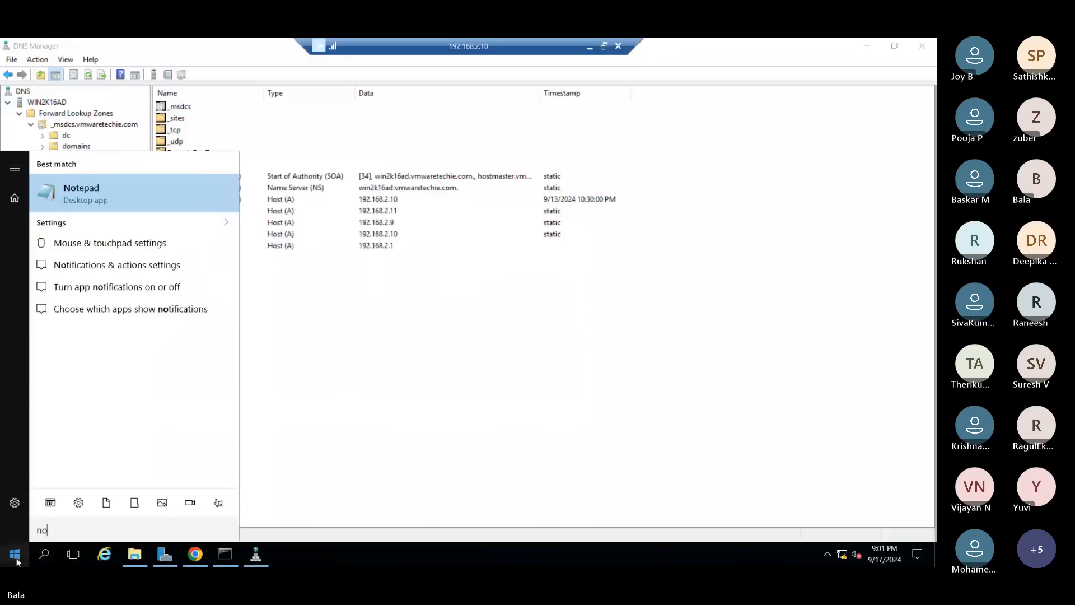
pyautogui.click(121, 181)
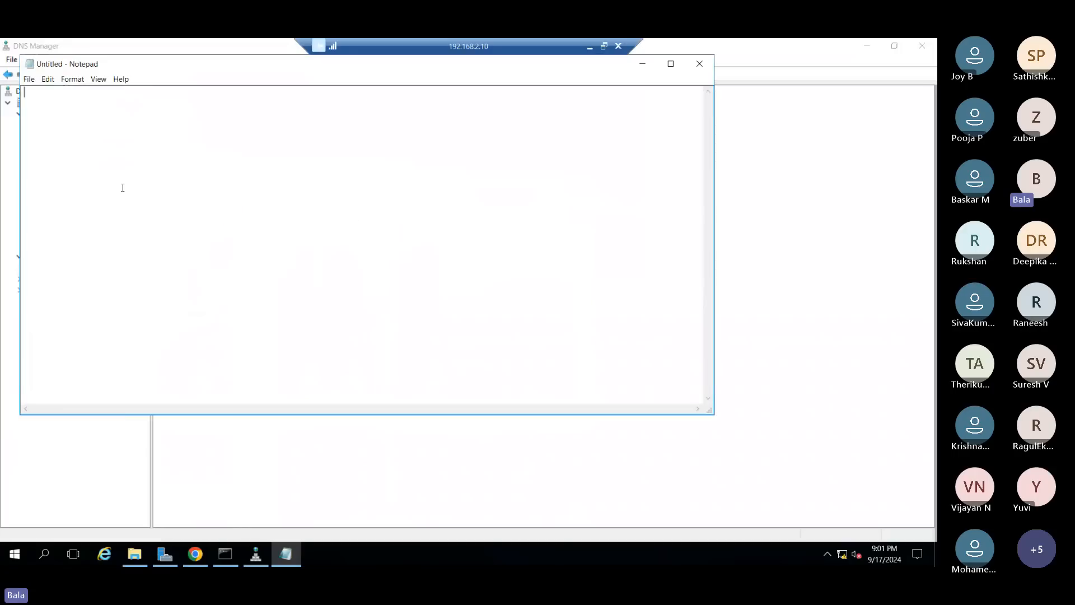
pyautogui.hotkey('ctrl', 'v')
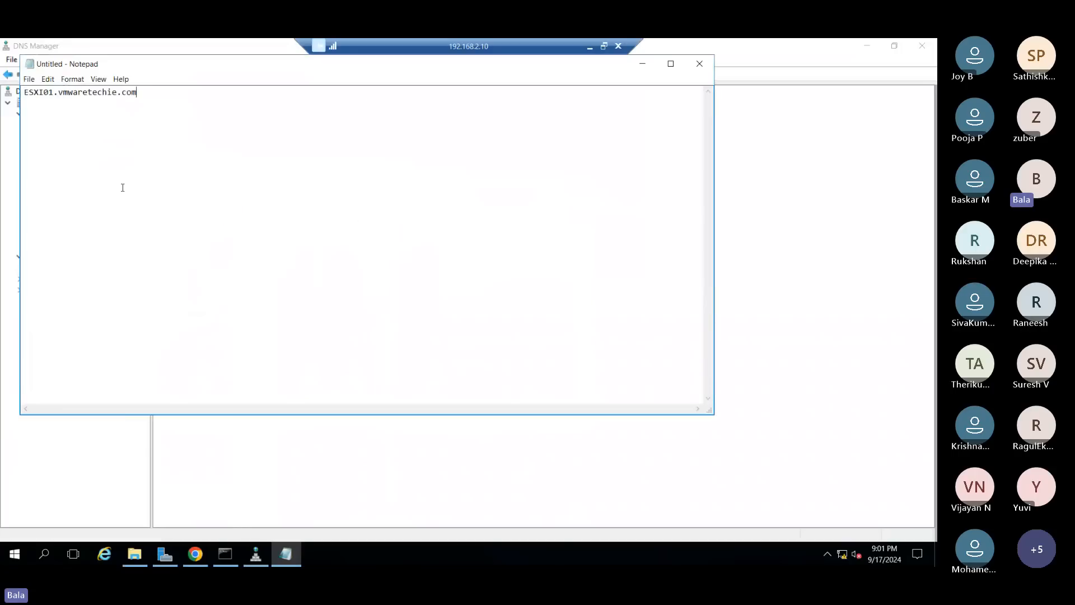
pyautogui.click(643, 63)
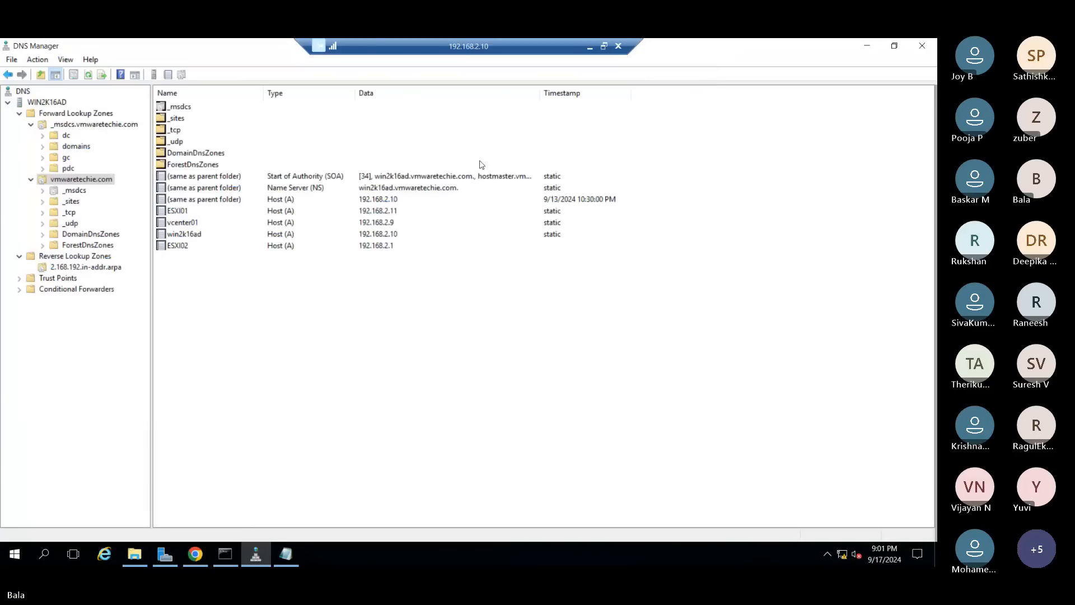
# Switch to the vSphere Client in Chrome and start a new datacenter under vcenter01.vmwaretechie.com, named Chennai Datacenter
pyautogui.click(195, 554)
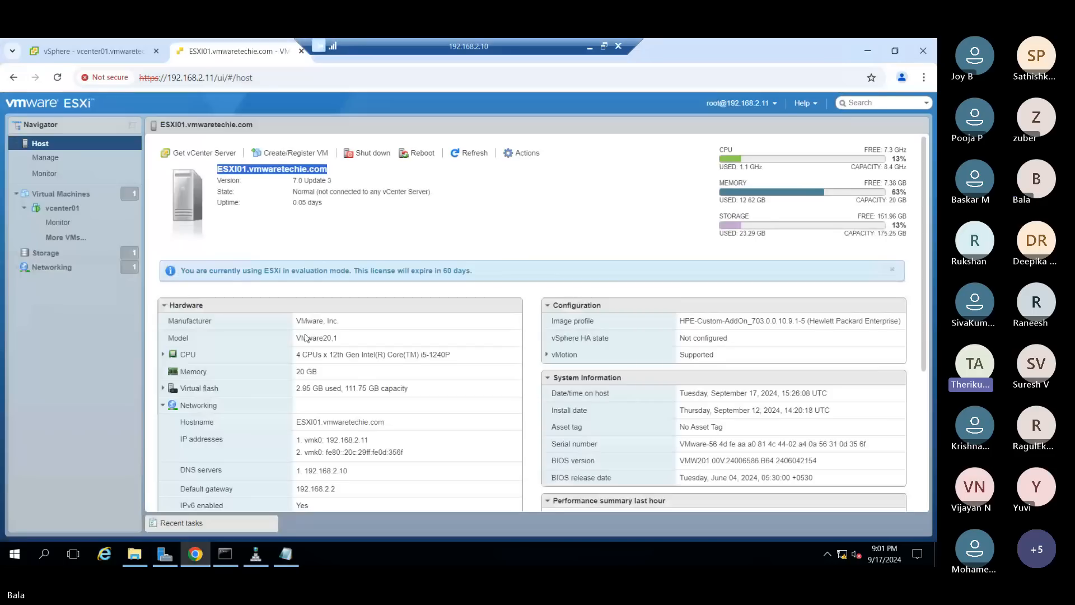
pyautogui.click(93, 51)
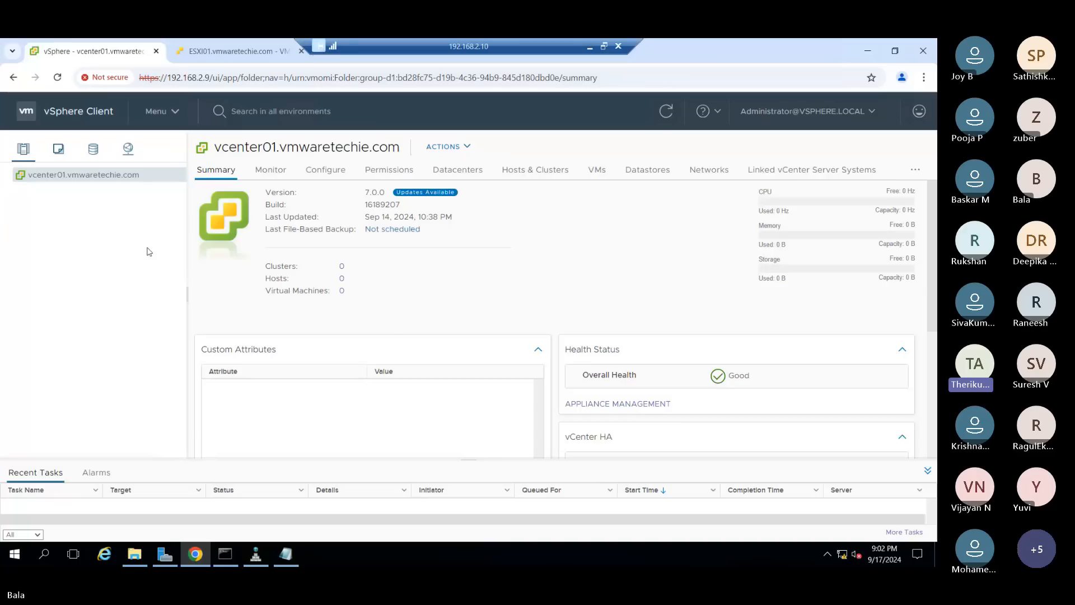
pyautogui.rightClick(140, 178)
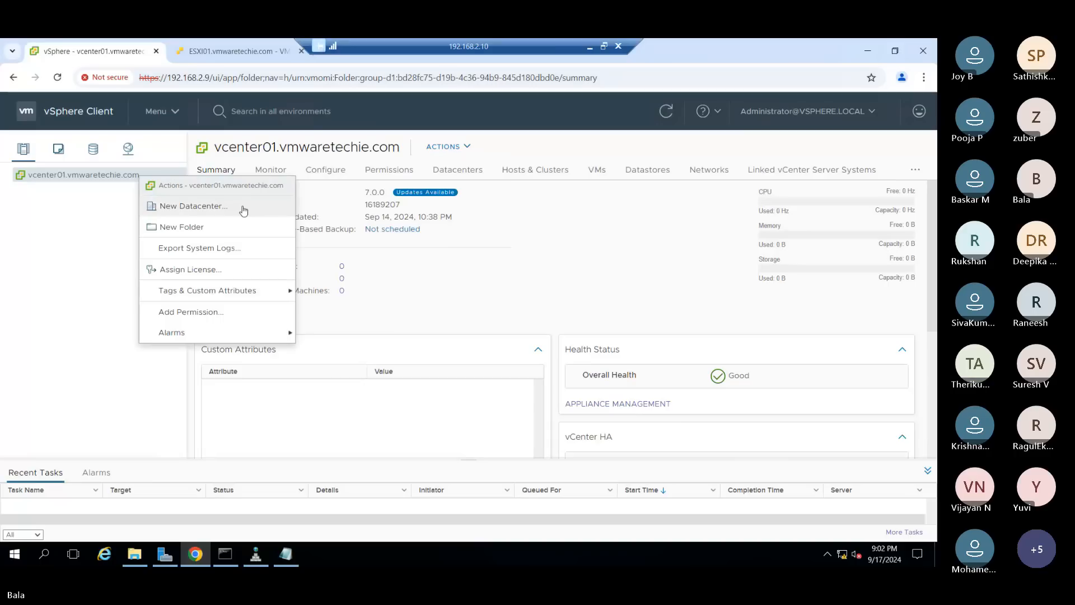
pyautogui.click(191, 207)
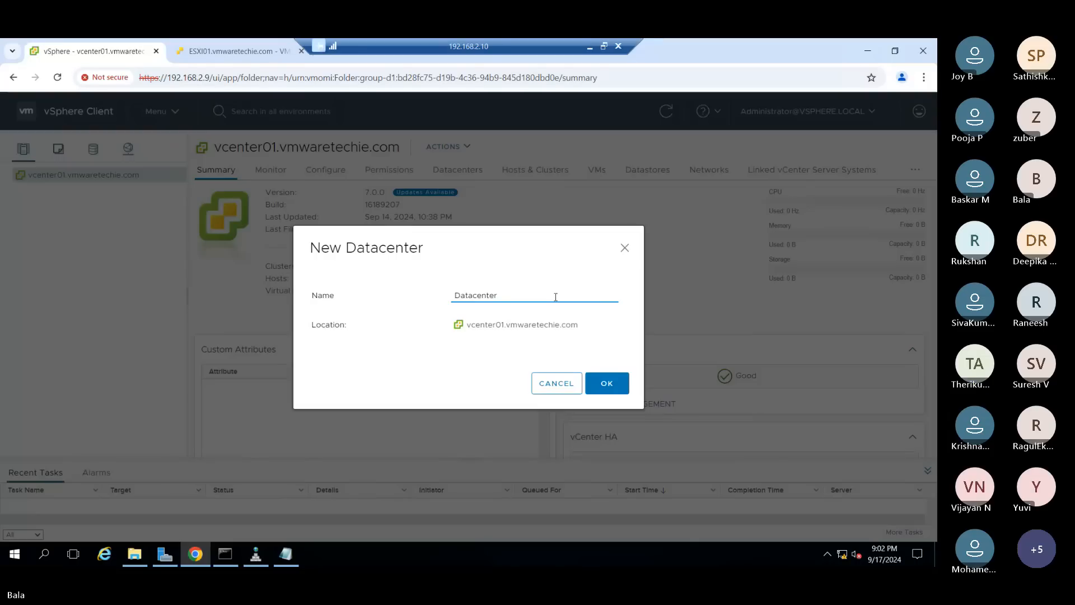
pyautogui.press('Home')
pyautogui.write('chennai ')
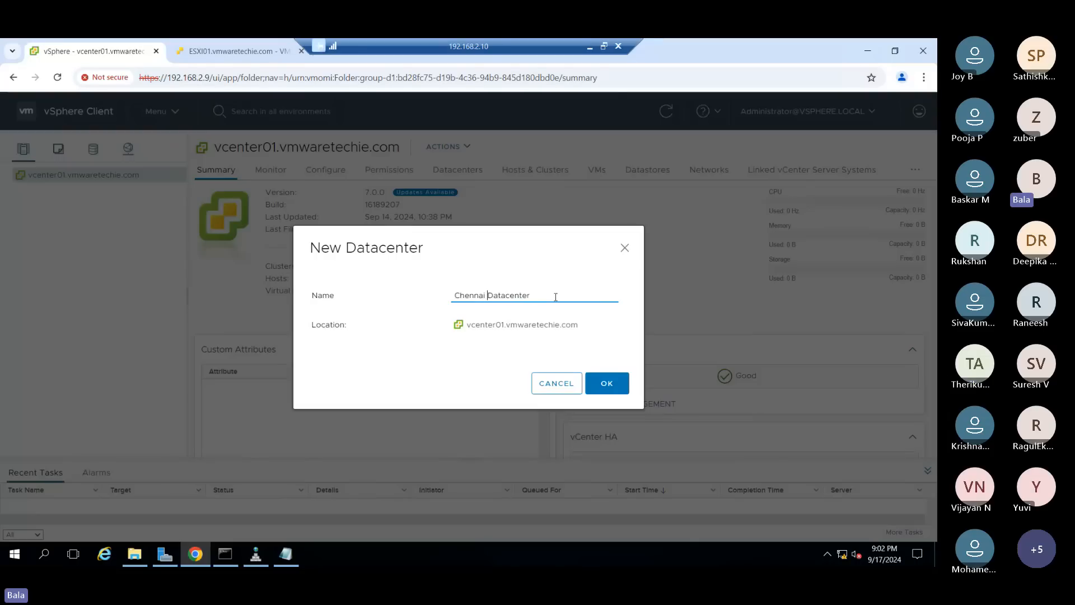
# Change the new datacenter's name to Chennai - DC
pyautogui.write('- DC')
pyautogui.press('Delete')
pyautogui.press('Delete')
pyautogui.press('Delete')
pyautogui.press('Delete')
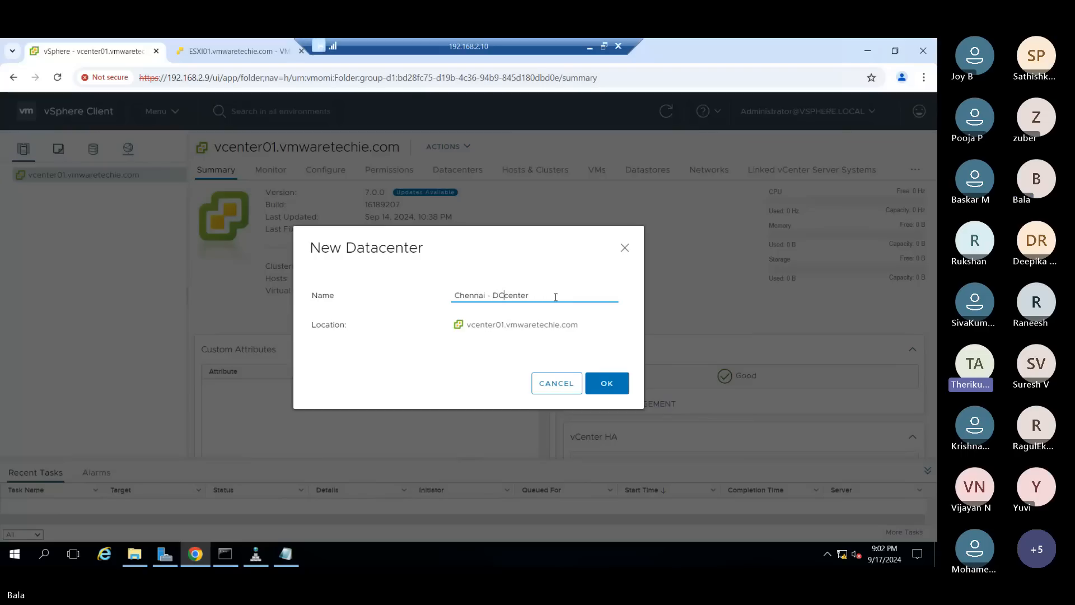
pyautogui.press('Delete')
pyautogui.press('Delete')
pyautogui.press('Delete')
pyautogui.press('Delete')
pyautogui.press('Delete')
# Set the datacenter's name back to Chennai Datacenter and create it
pyautogui.press('Left')
pyautogui.press('BackSpace')
pyautogui.press('BackSpace')
pyautogui.press('BackSpace')
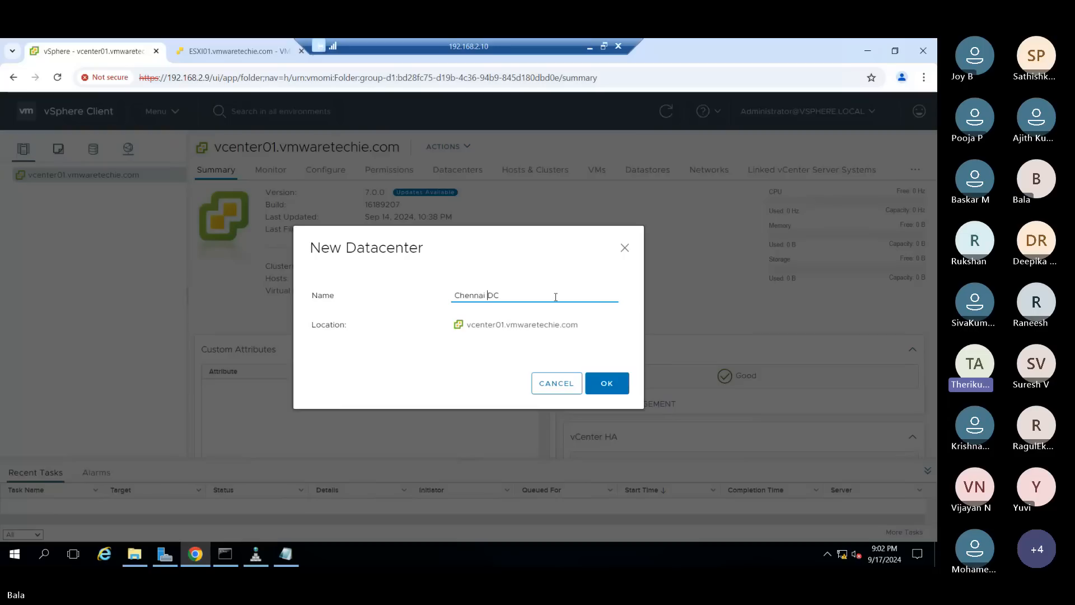
pyautogui.press('BackSpace')
pyautogui.write('atacenter')
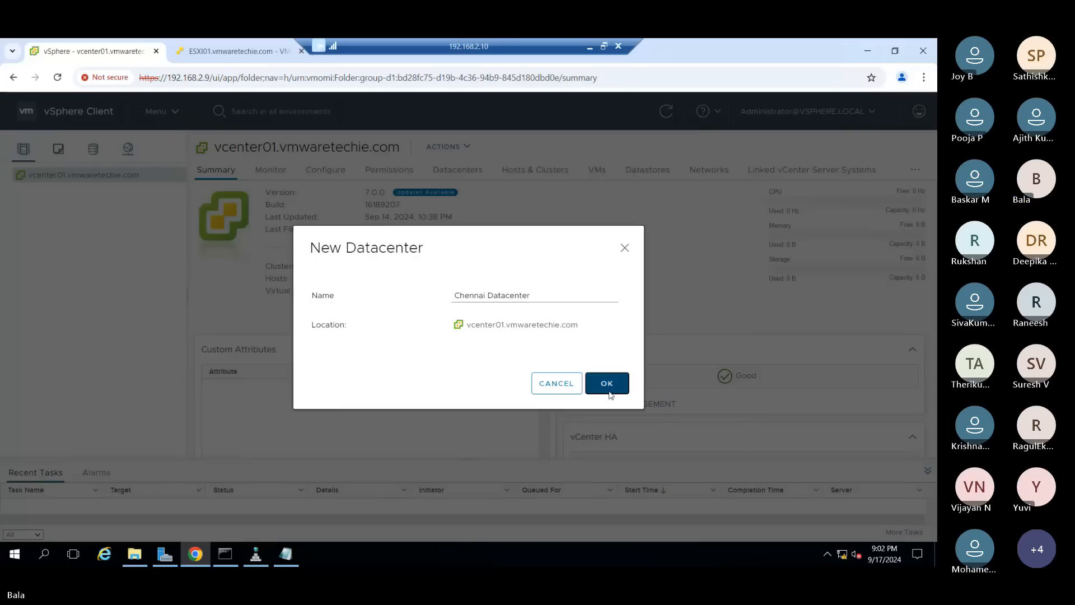
pyautogui.click(609, 385)
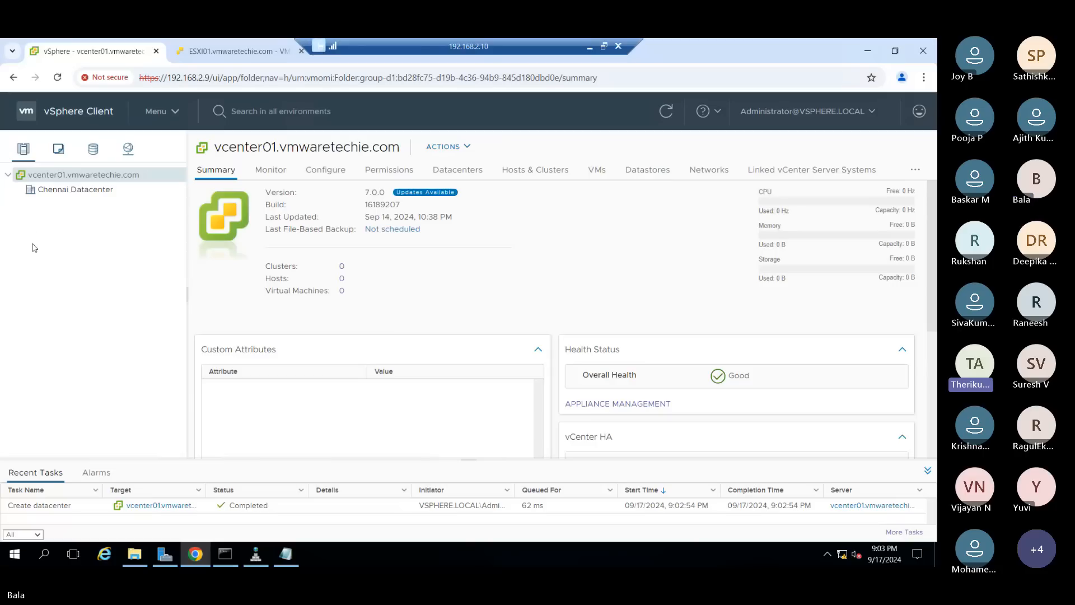
# Start a new cluster in Chennai Datacenter and name it Dell Cluster
pyautogui.rightClick(99, 193)
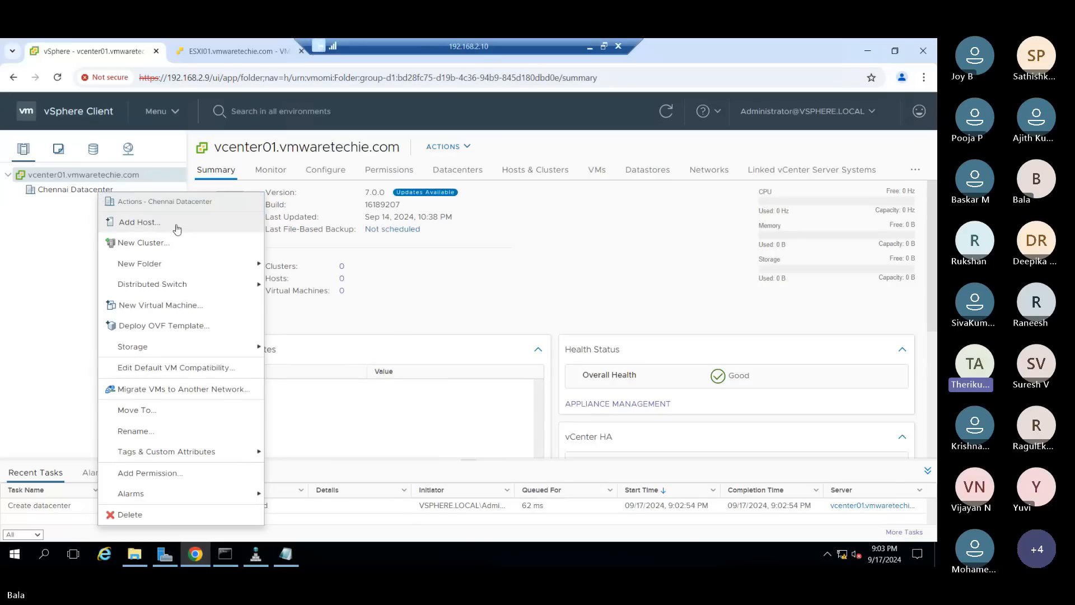
pyautogui.click(216, 243)
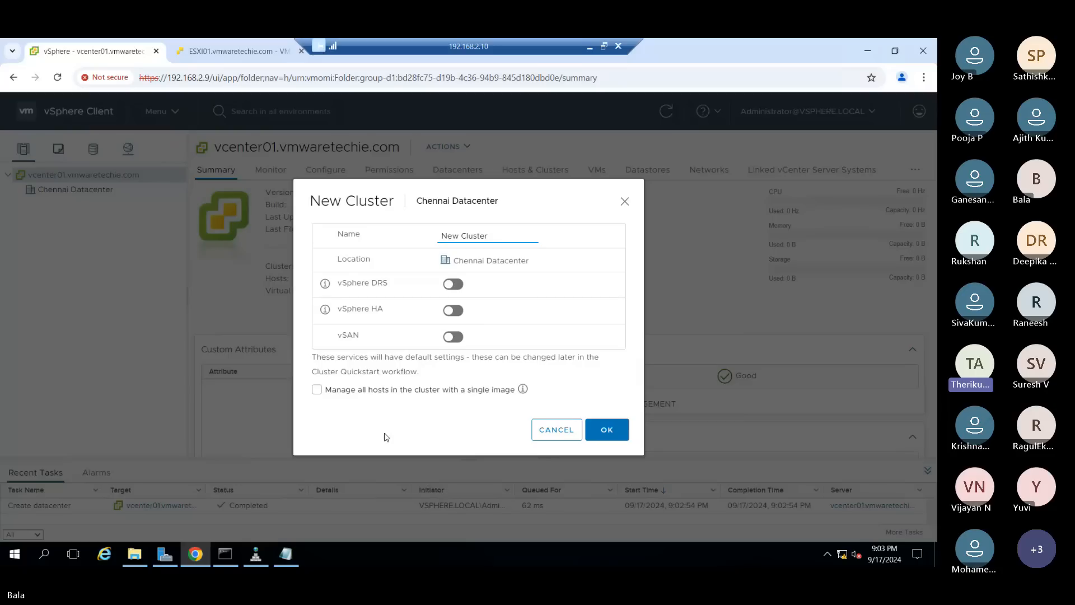
pyautogui.press('BackSpace')
pyautogui.press('BackSpace')
pyautogui.press('BackSpace')
pyautogui.press('BackSpace')
pyautogui.press('BackSpace')
pyautogui.press('BackSpace')
pyautogui.press('BackSpace')
pyautogui.press('BackSpace')
pyautogui.press('BackSpace')
pyautogui.press('BackSpace')
pyautogui.press('BackSpace')
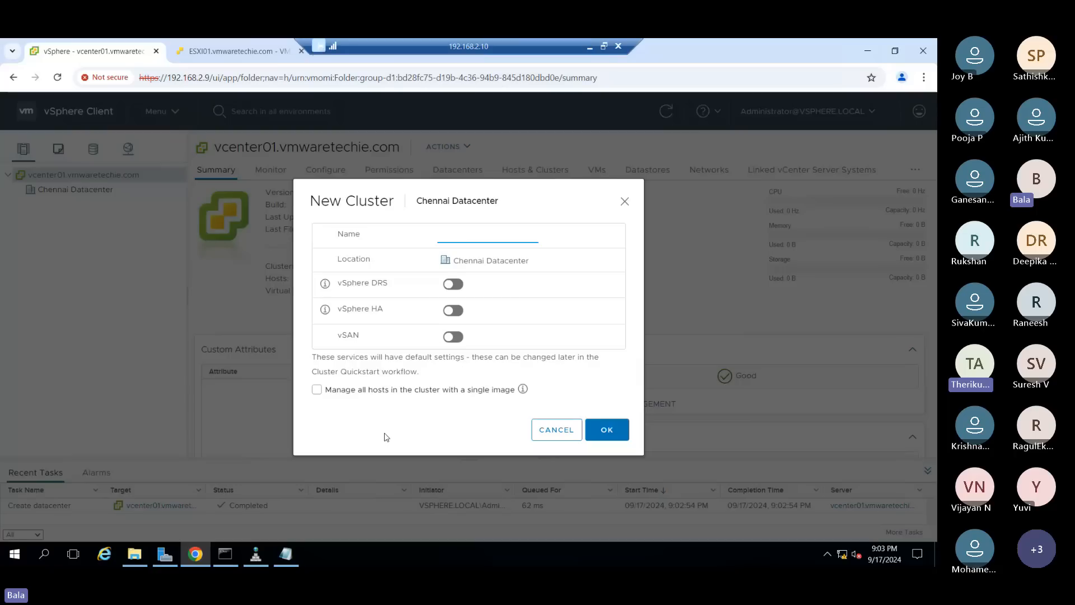
pyautogui.write('Dell ')
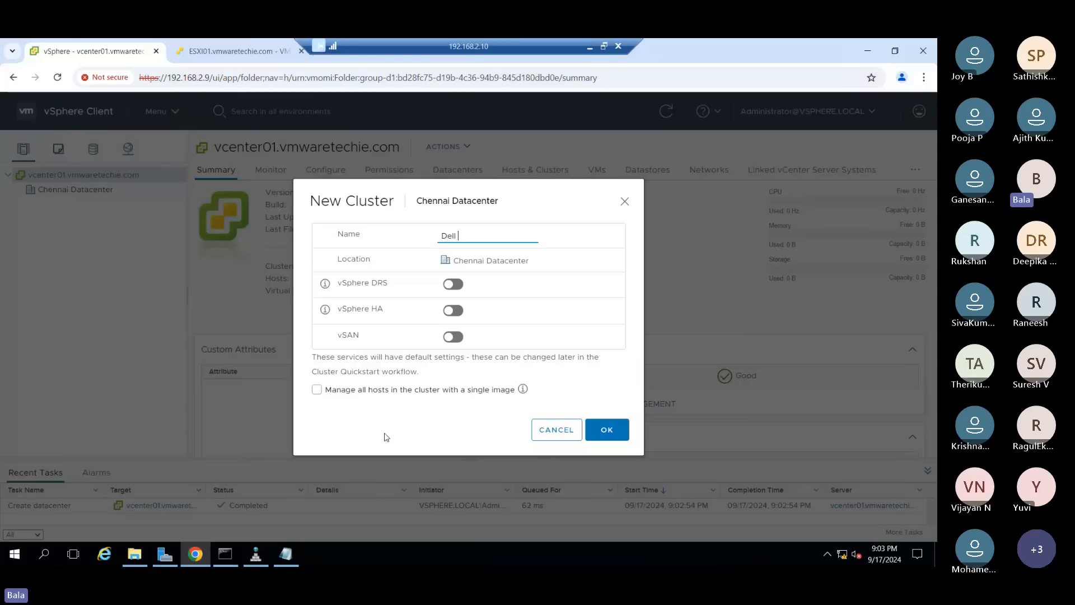
pyautogui.write('Cluster')
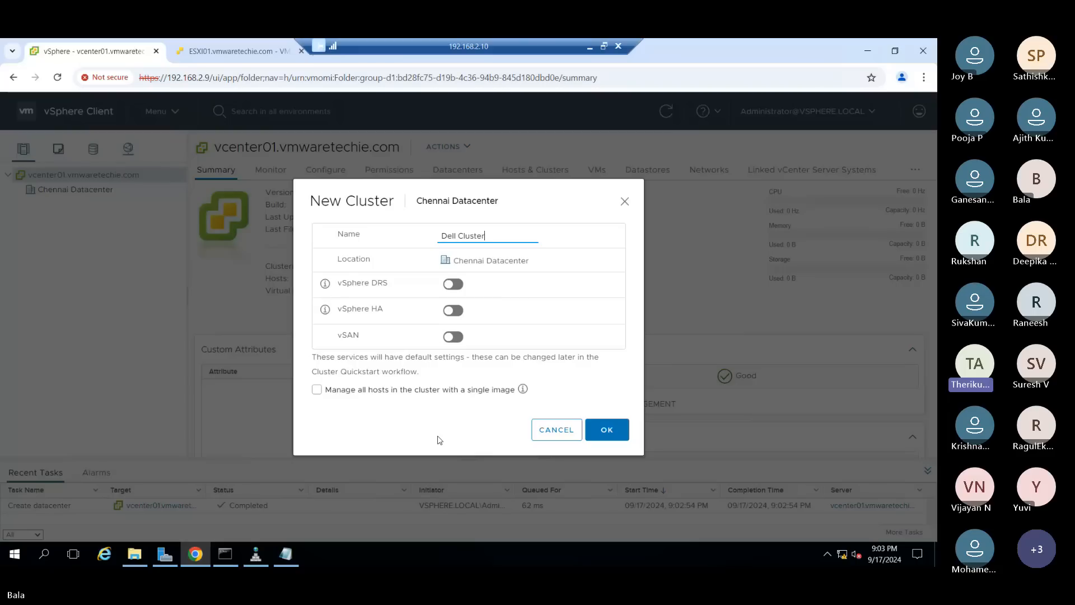
# Enable vSphere DRS and vSphere HA for Dell Cluster and create the cluster
pyautogui.click(458, 285)
pyautogui.click(458, 315)
pyautogui.click(592, 430)
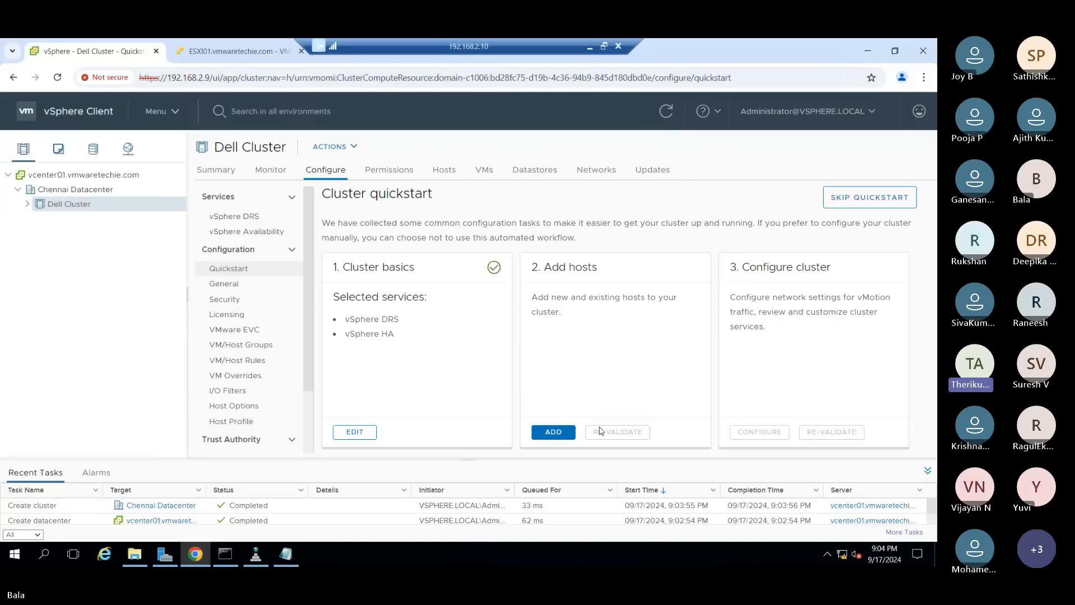
# Start adding hosts to Dell Cluster and enter the new host's FQDN, ESXI01.vmwaretechie.com, copied from the Notepad note
pyautogui.rightClick(95, 204)
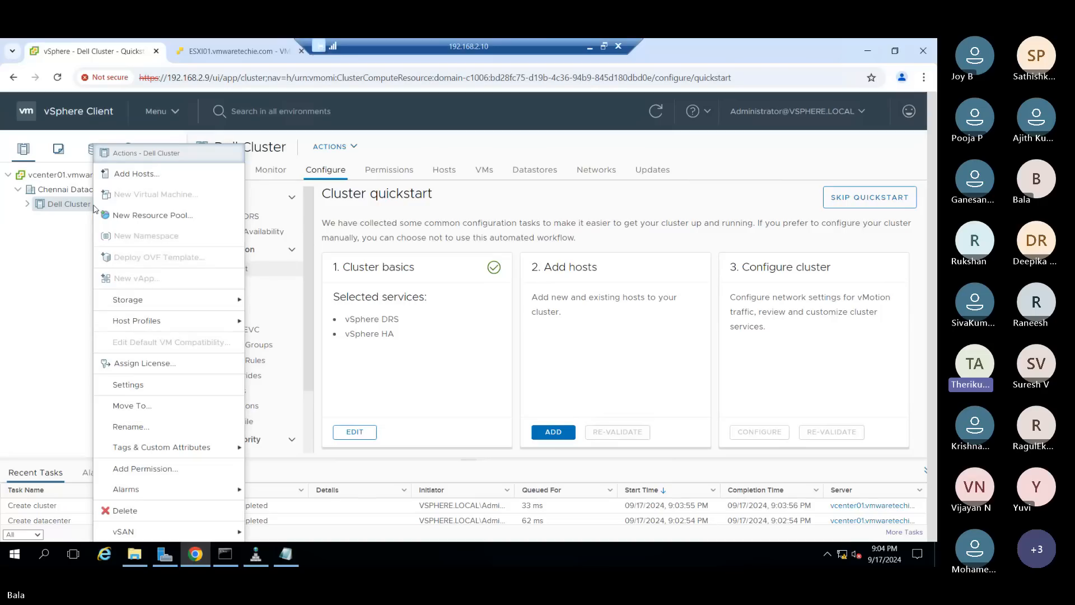
pyautogui.click(149, 175)
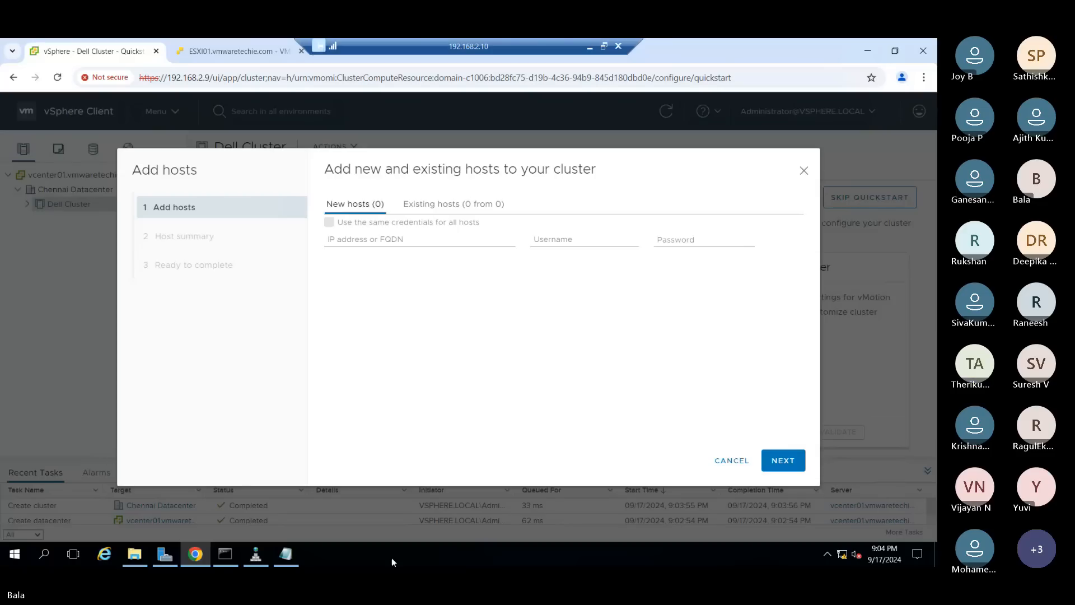
pyautogui.click(286, 554)
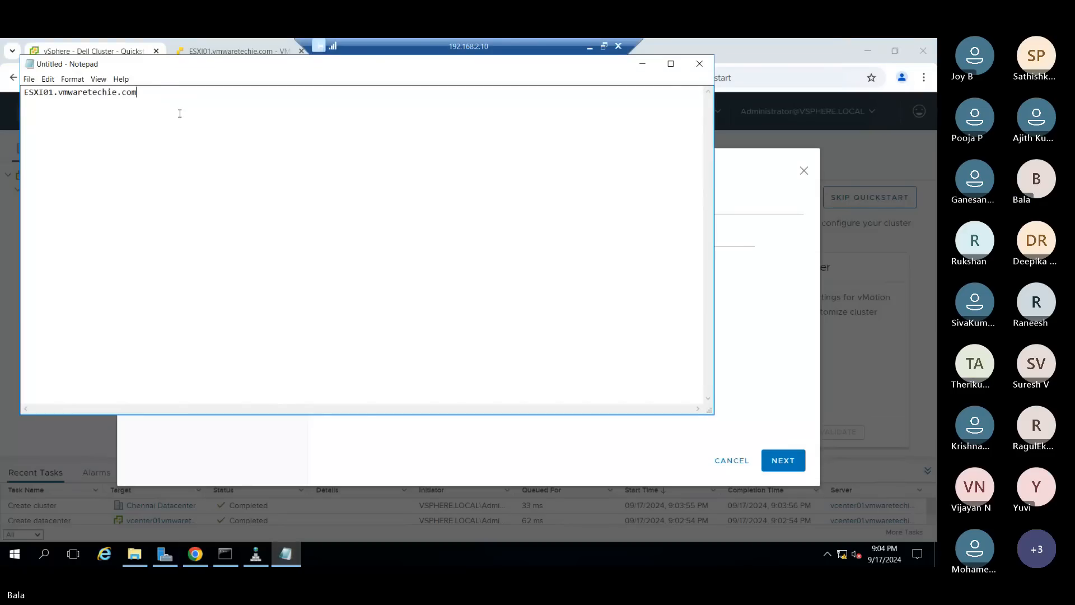
pyautogui.moveTo(160, 93); pyautogui.dragTo(23, 107)
pyautogui.hotkey('ctrl', 'c')
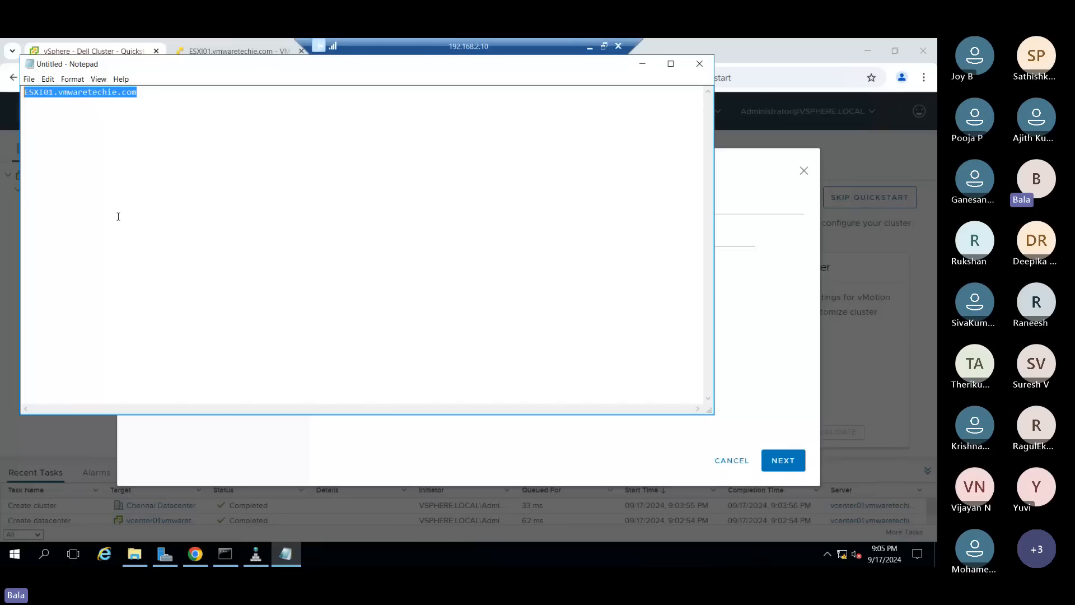
pyautogui.click(642, 63)
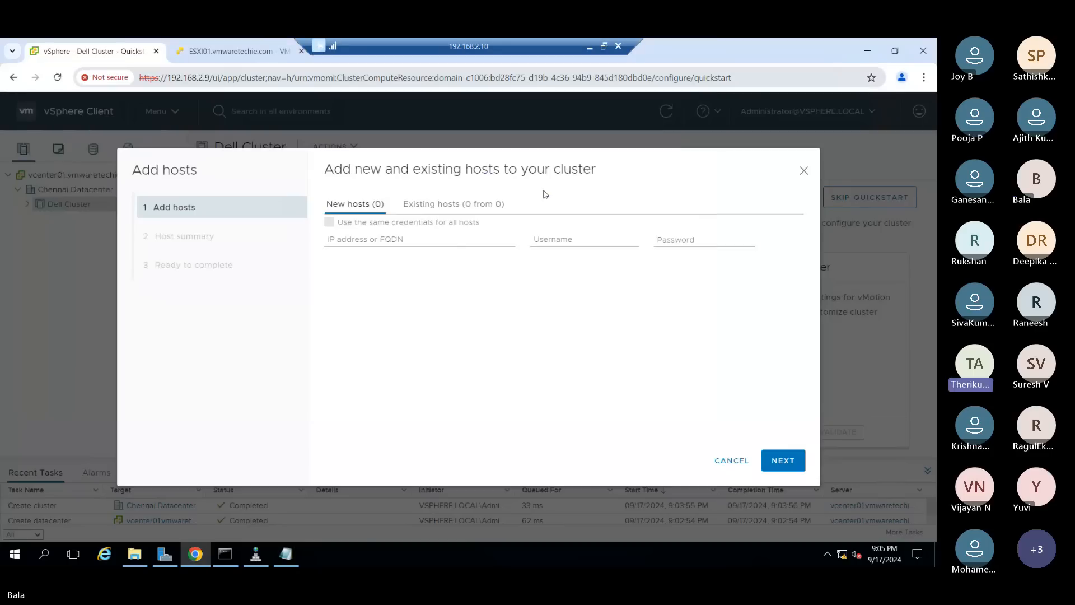
pyautogui.click(455, 245)
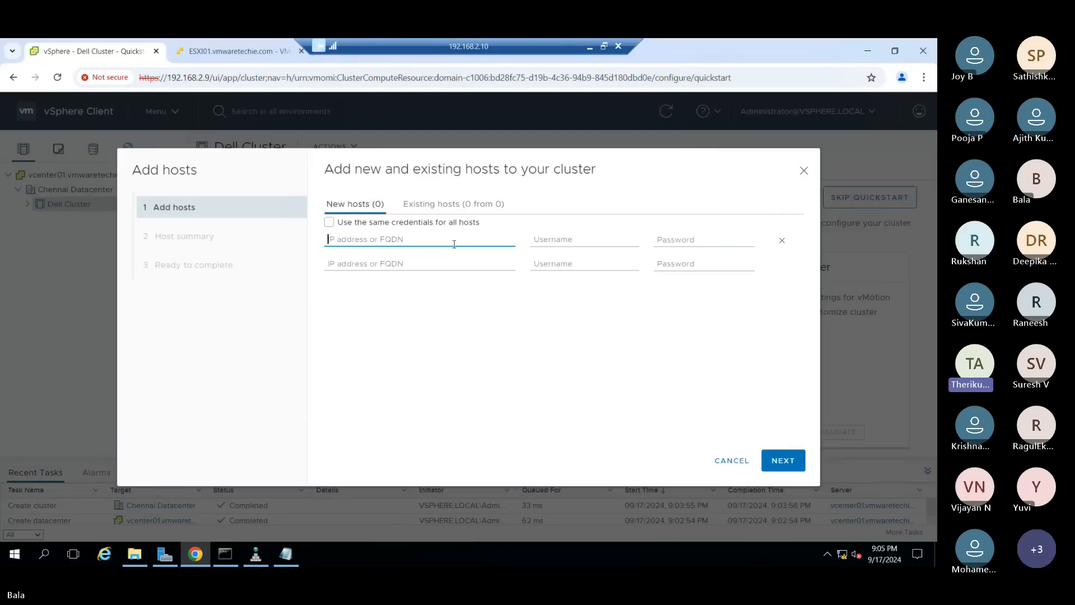
pyautogui.hotkey('ctrl', 'v')
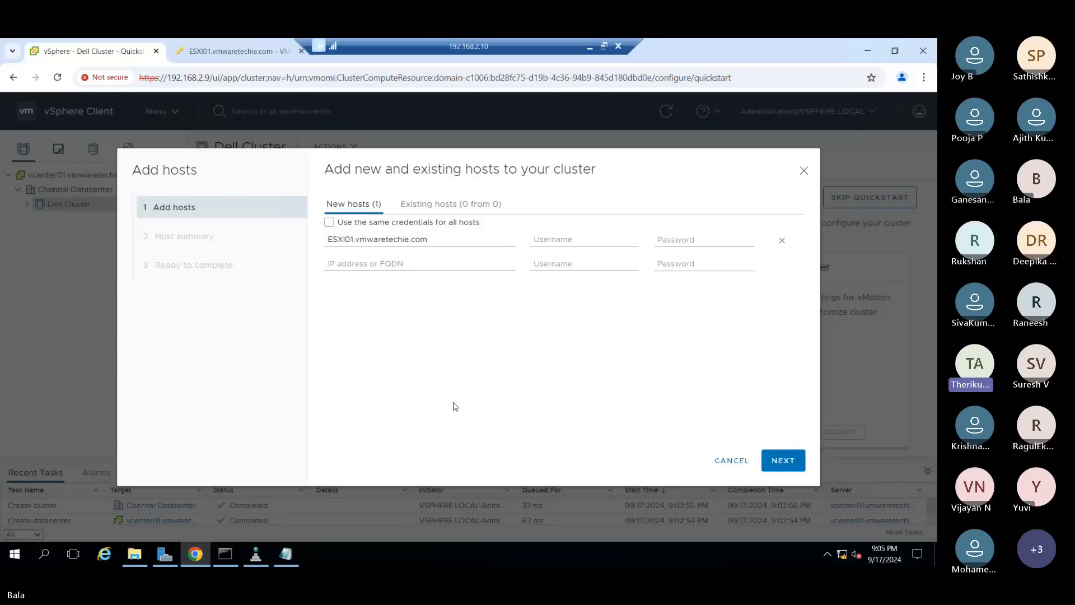
# Enter the username root and the host's account password for ESXI01, and submit the host details
pyautogui.click(632, 239)
pyautogui.write('root')
pyautogui.press('Tab')
pyautogui.write('••••••••••')
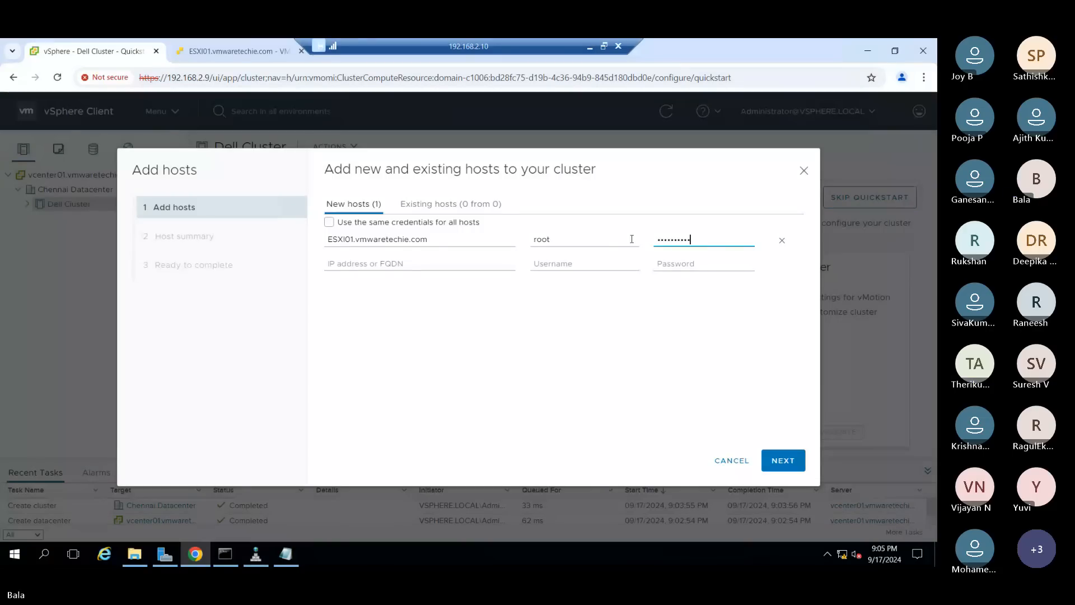
pyautogui.click(593, 416)
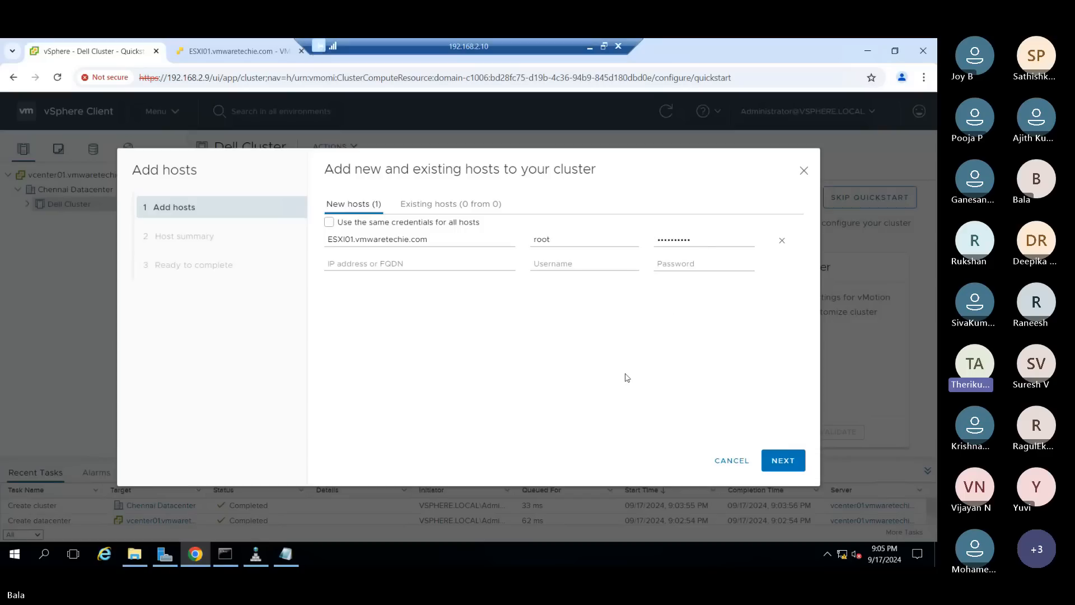
pyautogui.click(787, 462)
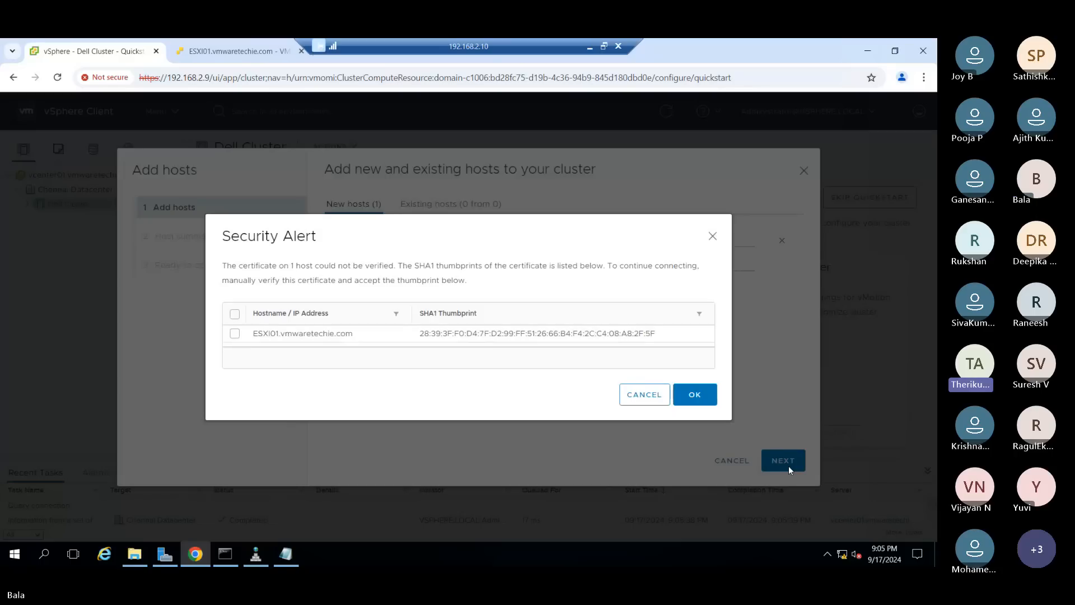
# Accept ESXI01's SHA1 certificate thumbprint, continue past the host summary, and finish adding the host to Dell Cluster
pyautogui.click(697, 395)
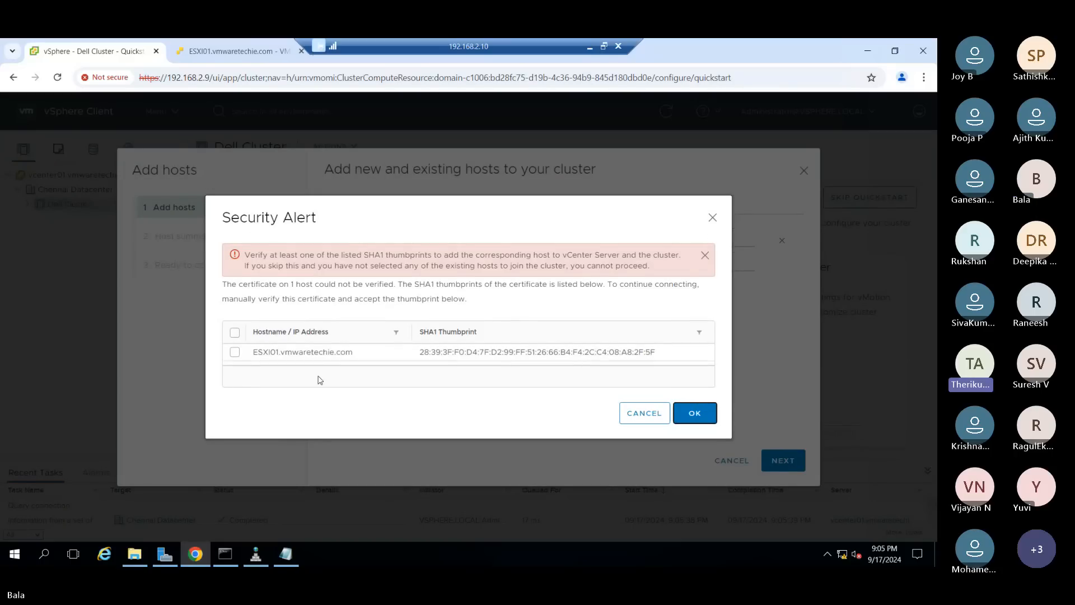
pyautogui.click(234, 353)
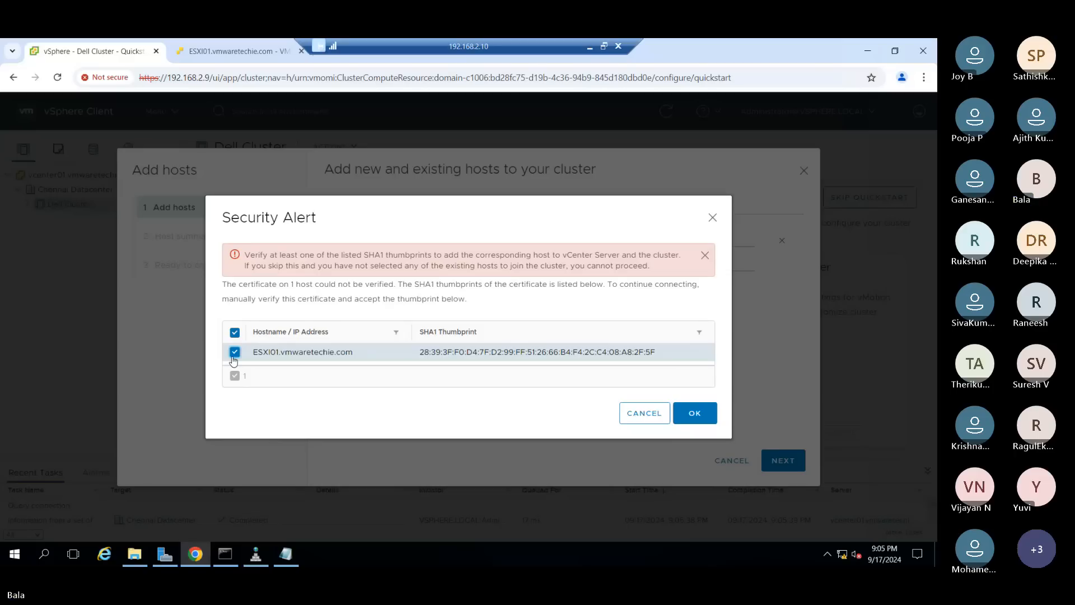
pyautogui.click(689, 414)
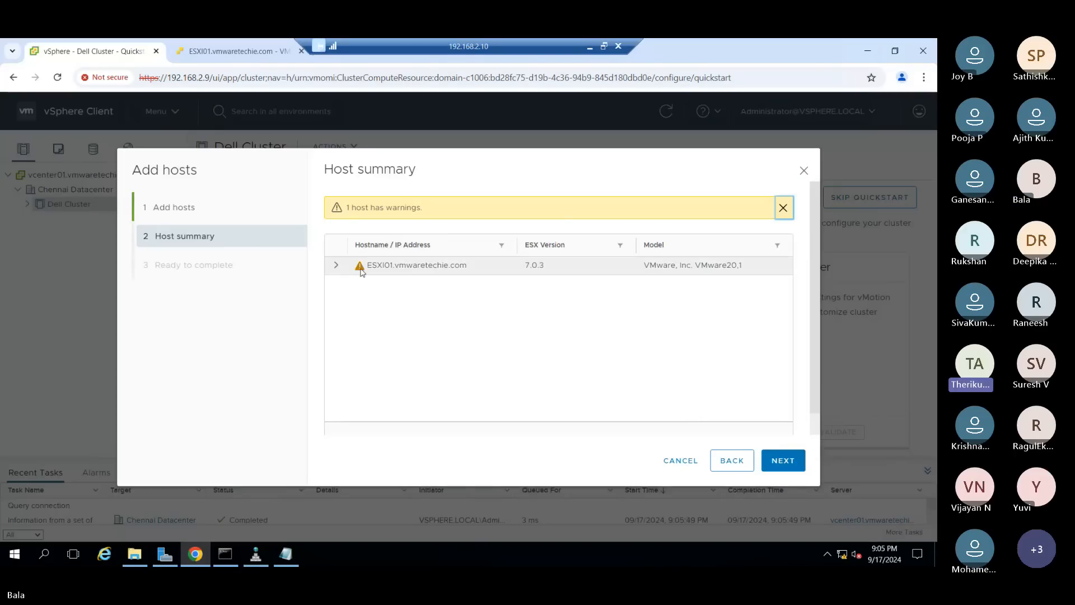
pyautogui.click(787, 464)
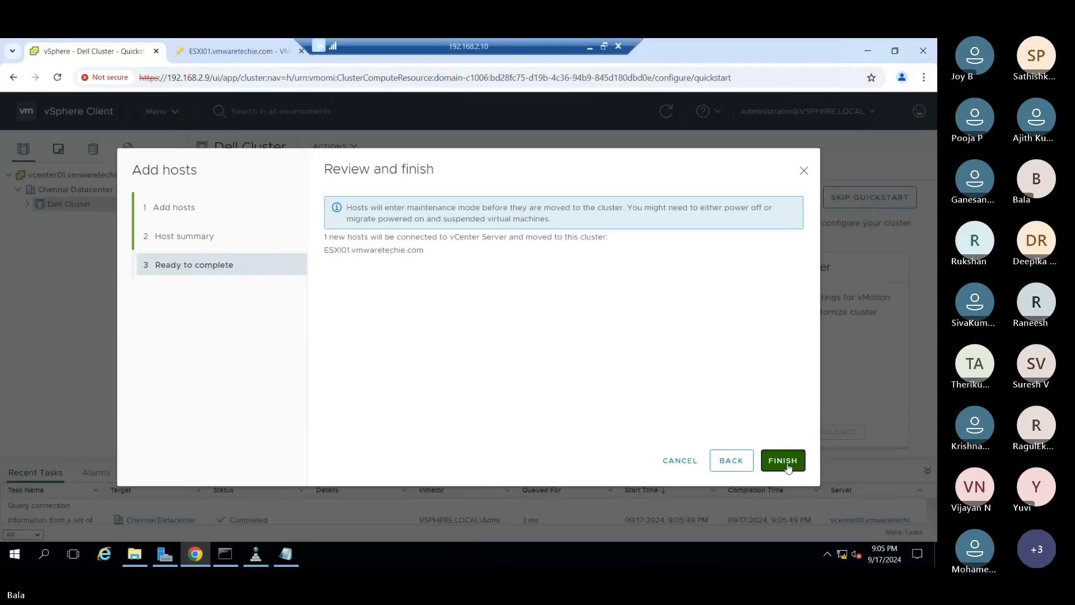
pyautogui.click(787, 465)
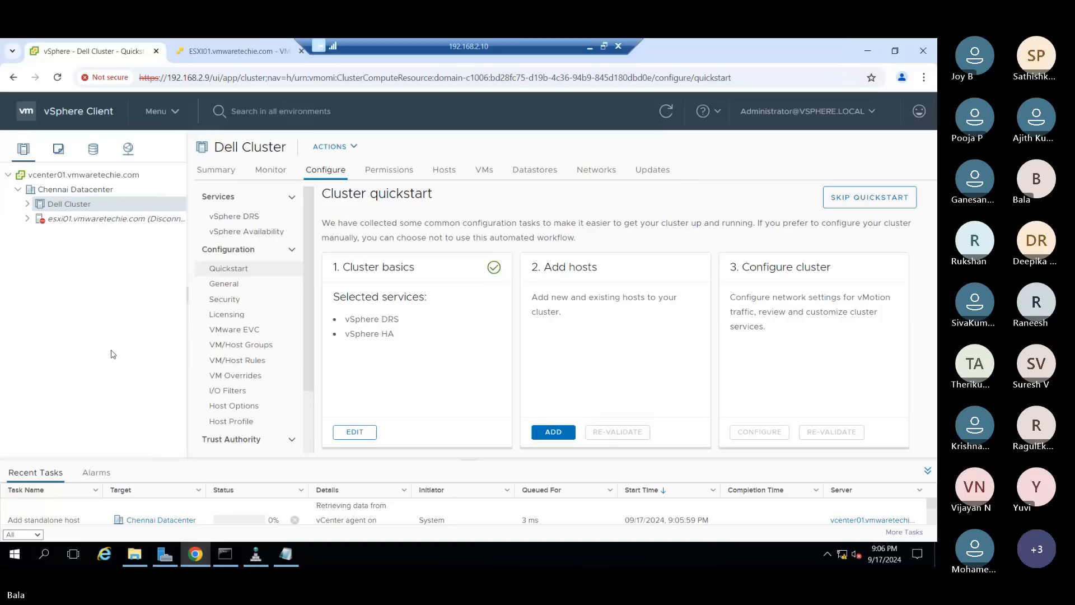
# Check the summary and available actions of the esxi01.vmwaretechie.com host, and return to Dell Cluster
pyautogui.click(103, 220)
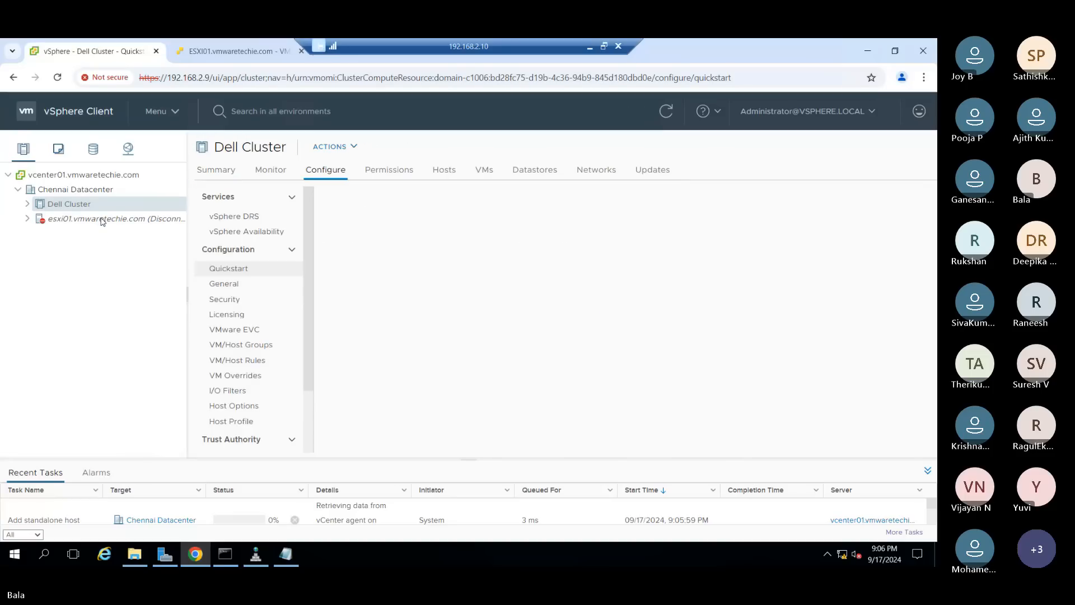
pyautogui.click(103, 220)
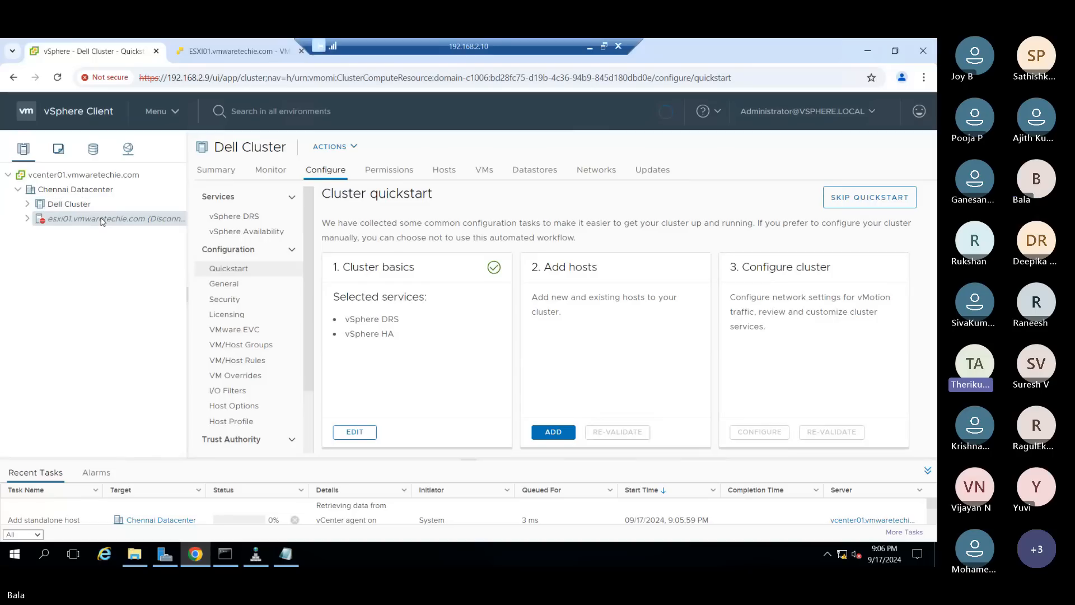
pyautogui.rightClick(104, 220)
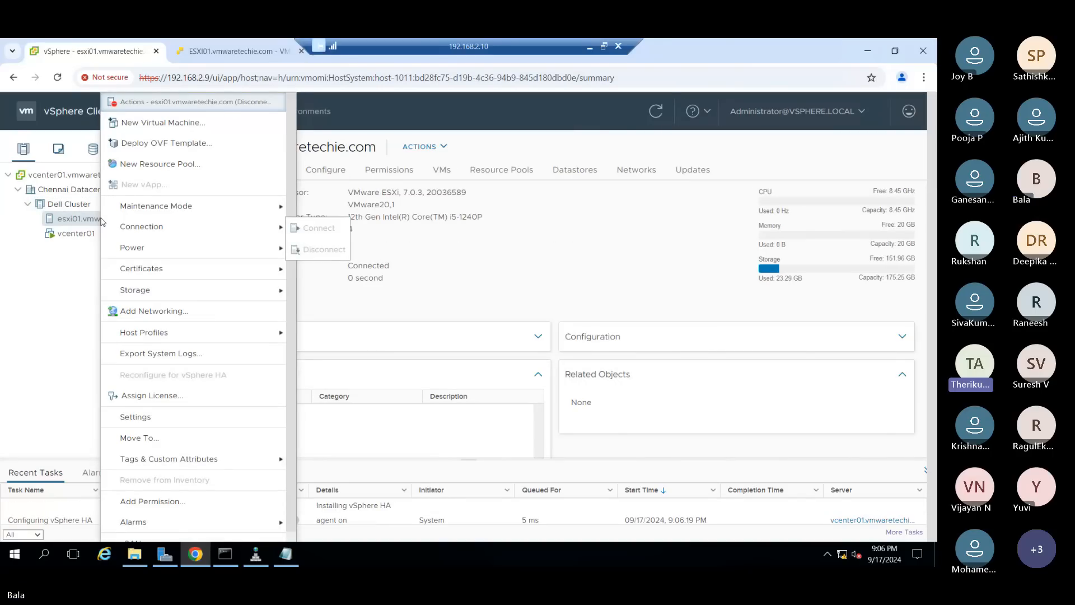
pyautogui.click(56, 318)
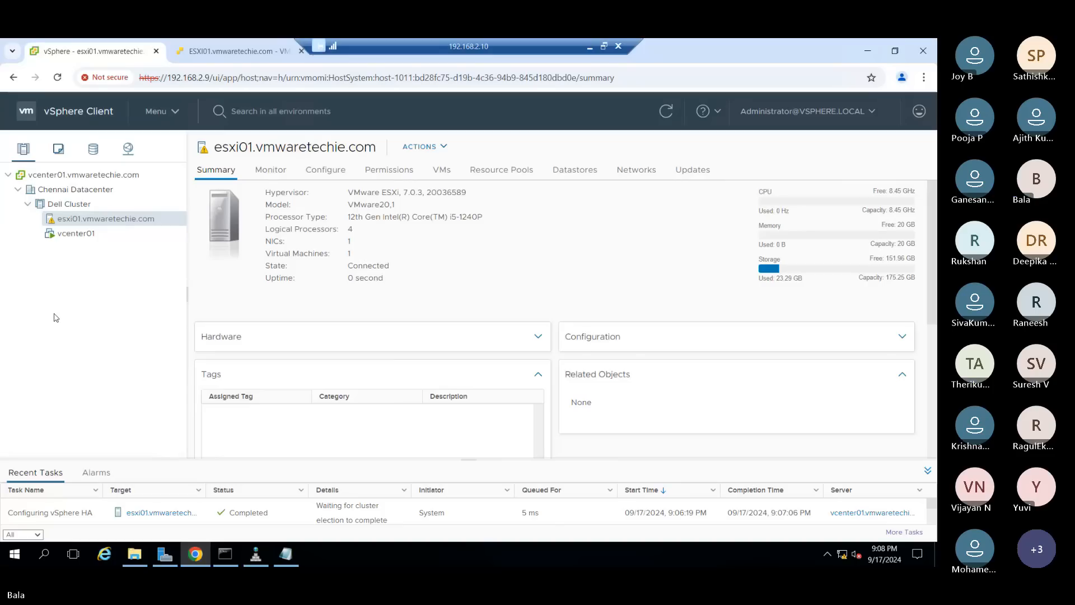
pyautogui.click(81, 205)
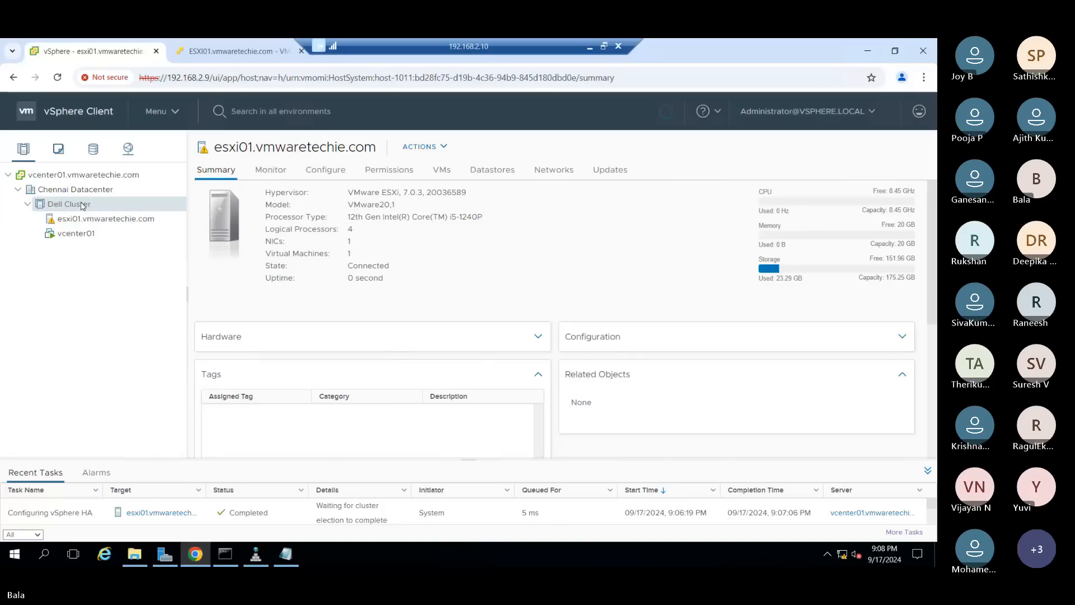
pyautogui.rightClick(82, 205)
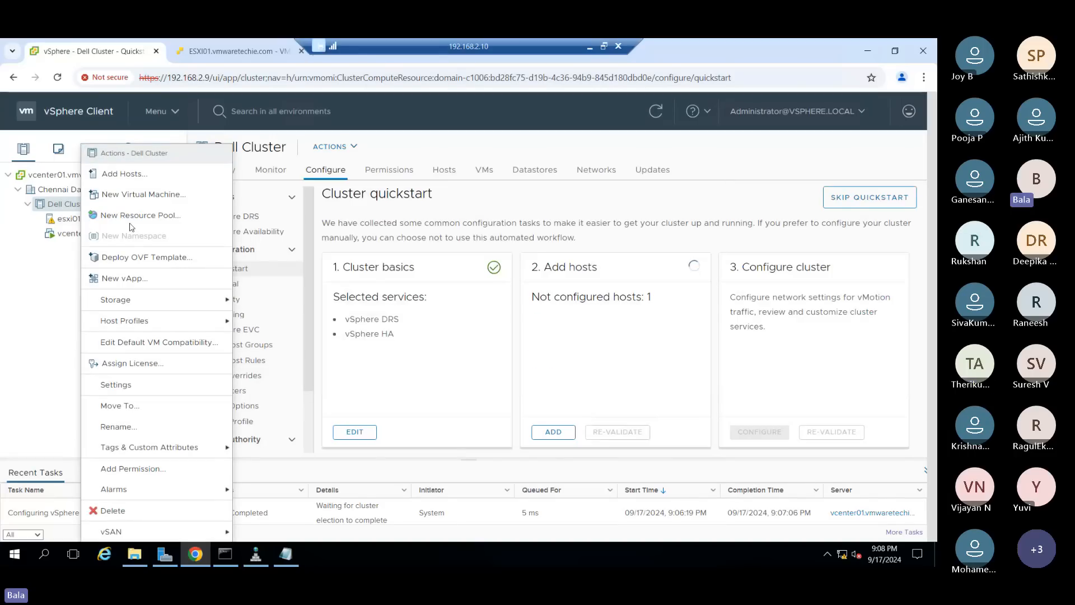
pyautogui.click(124, 174)
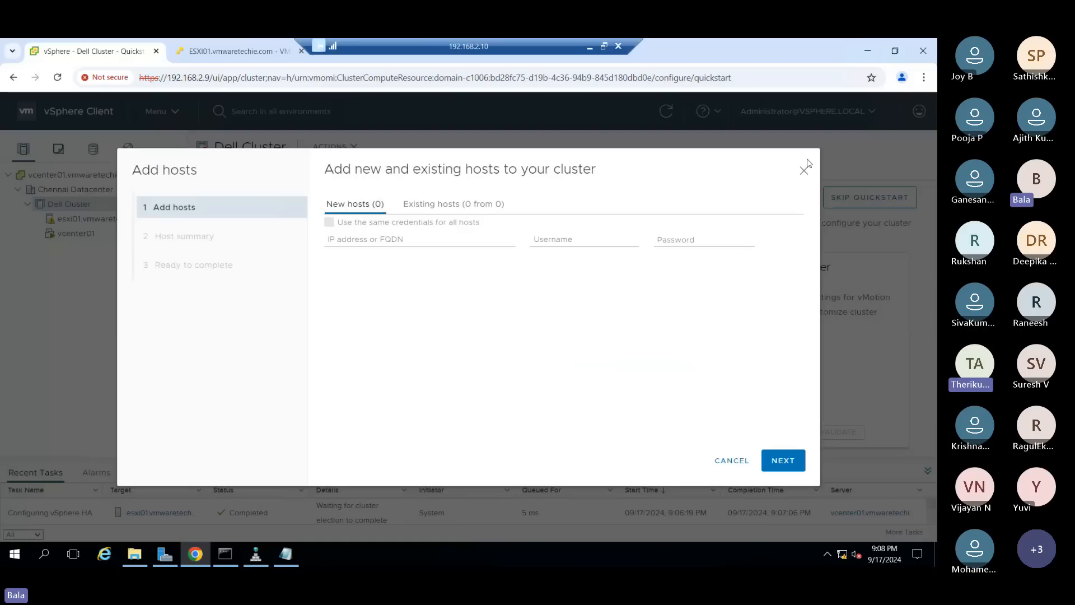
pyautogui.click(805, 169)
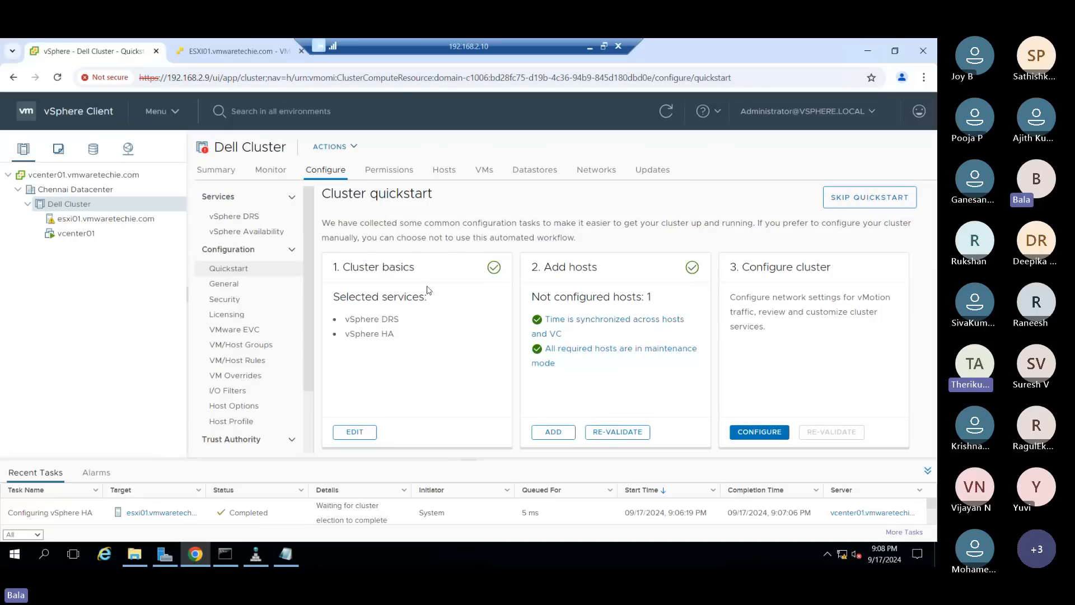
# Examine Dell Cluster's host list, including the connection state, status, resource usage, HA state and uptime of its host
pyautogui.click(448, 171)
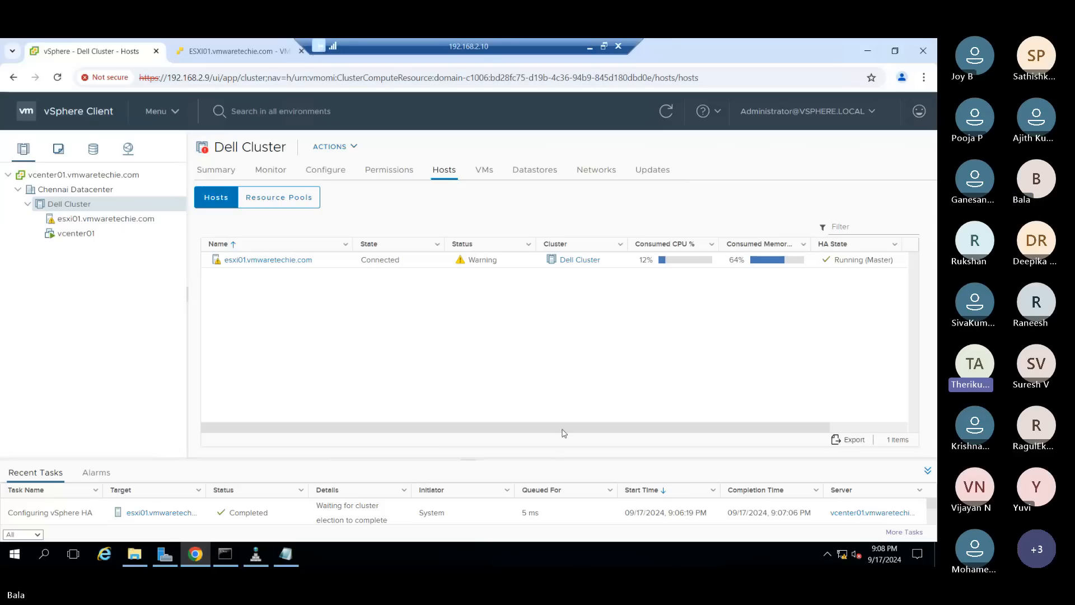
pyautogui.moveTo(563, 432); pyautogui.dragTo(659, 430)
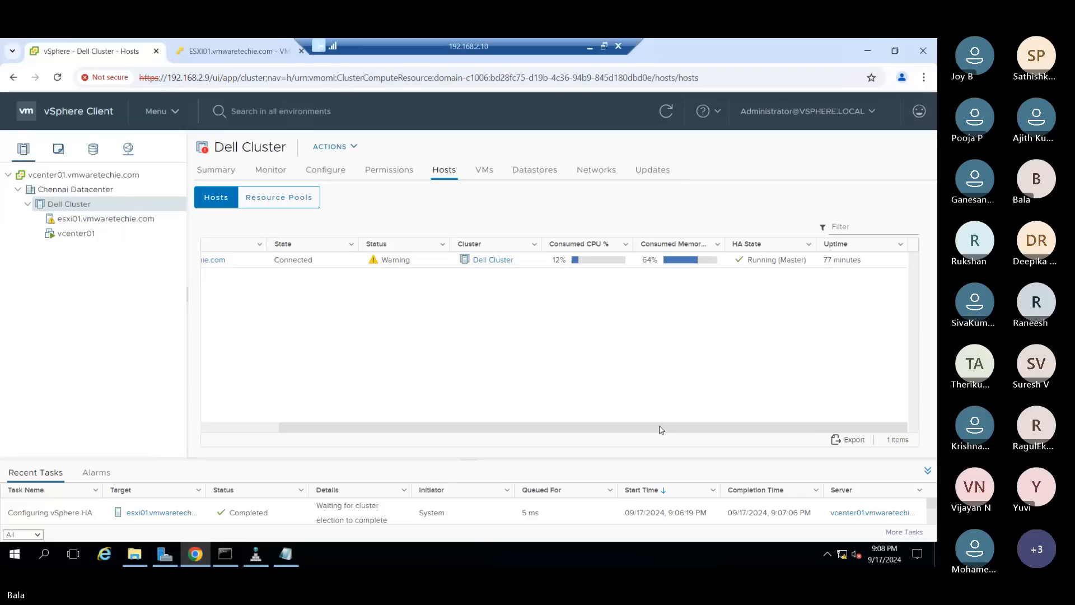
pyautogui.moveTo(660, 429); pyautogui.dragTo(557, 450)
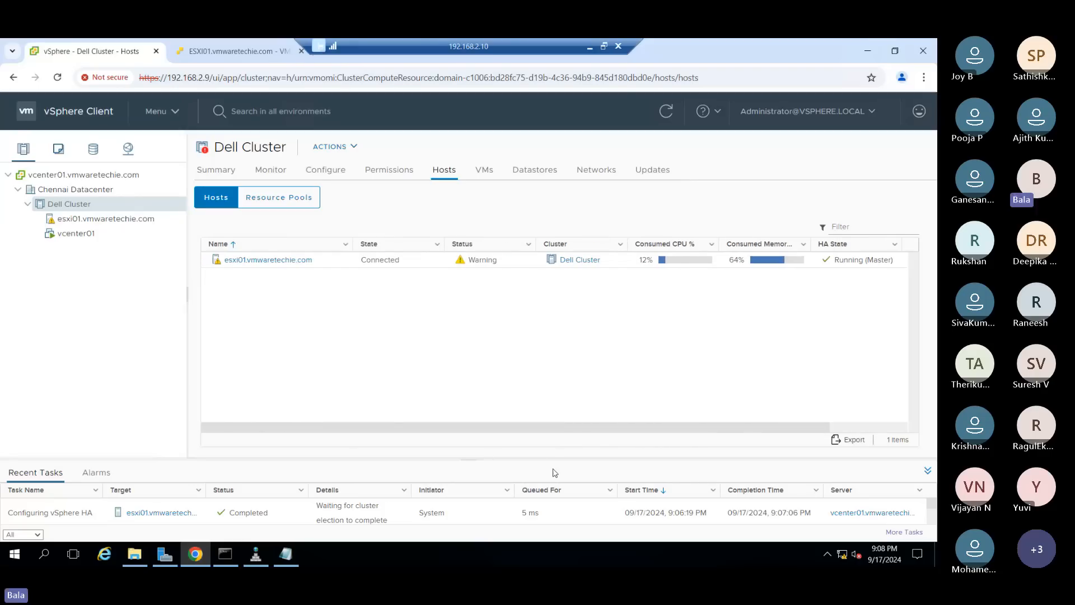